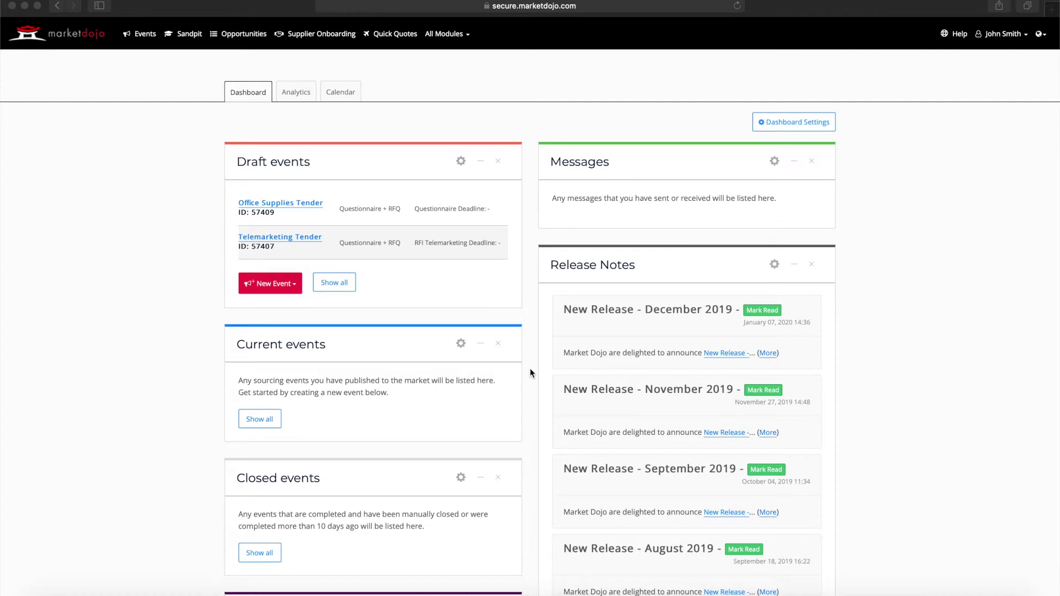
Switch from the live Market Dojo dashboard into the Sandpit environment.
click(188, 36)
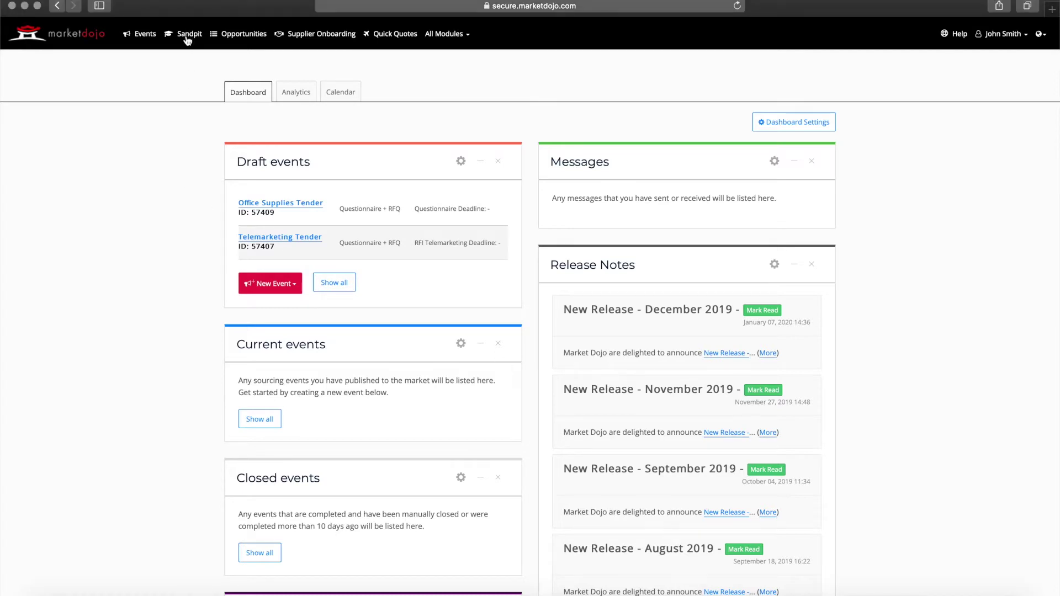
click(187, 38)
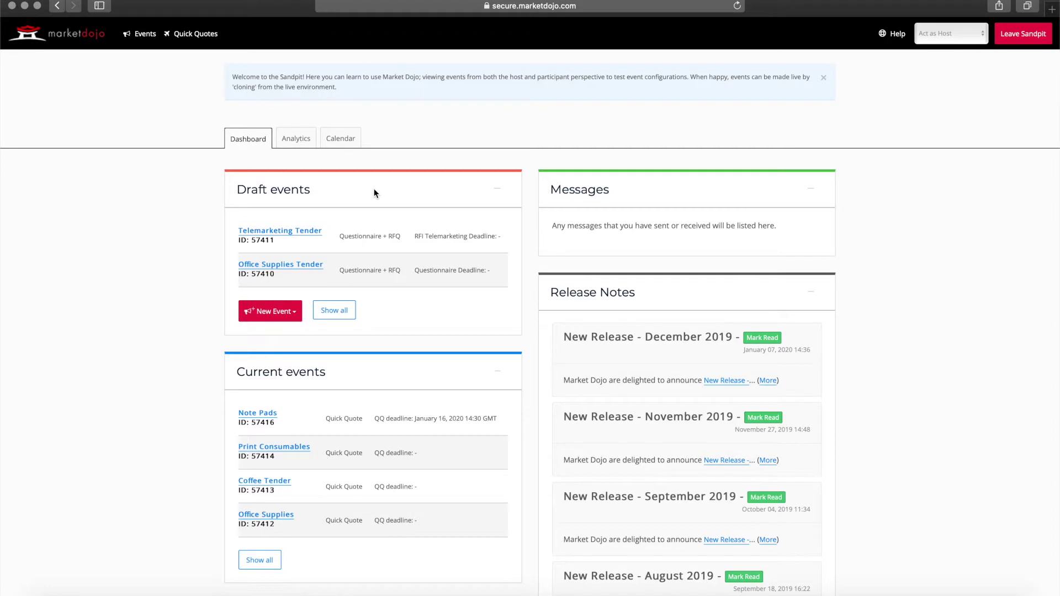
click(983, 33)
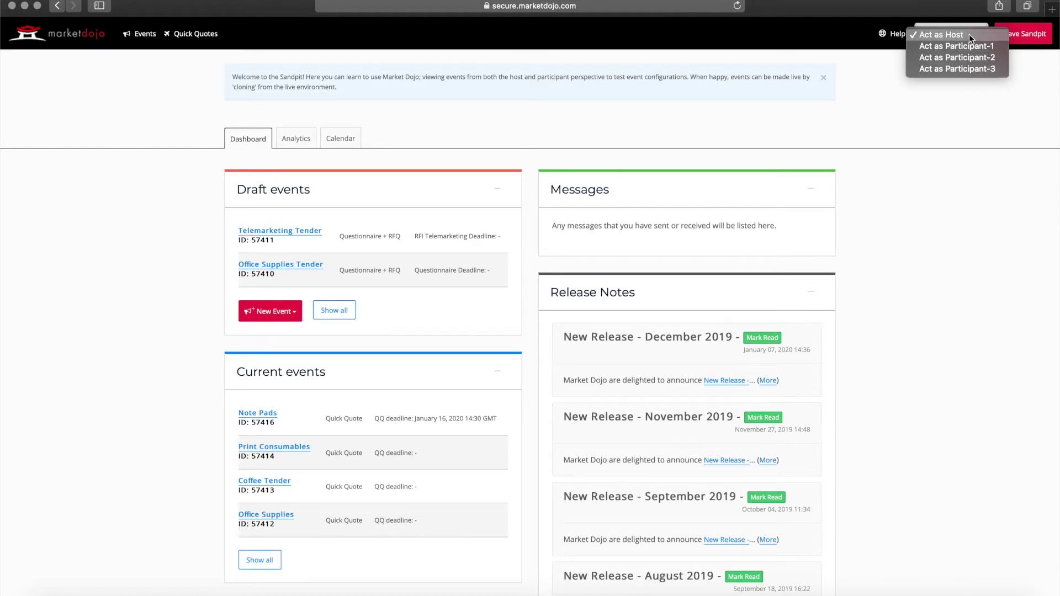
click(970, 35)
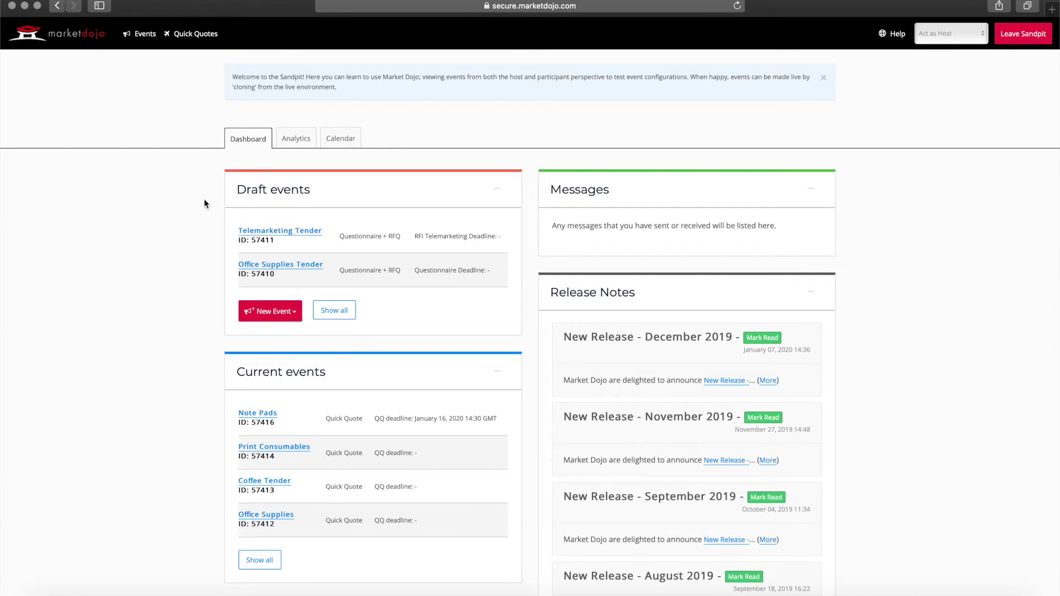
click(191, 37)
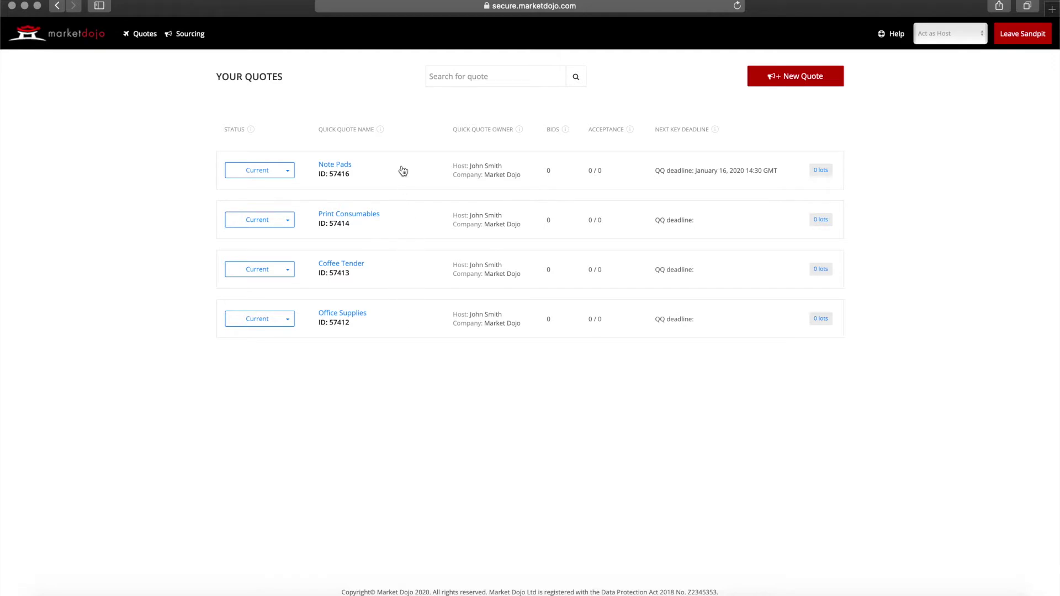
Start a new Quick Quote and look over the blank 'Request a quote today' form.
click(807, 75)
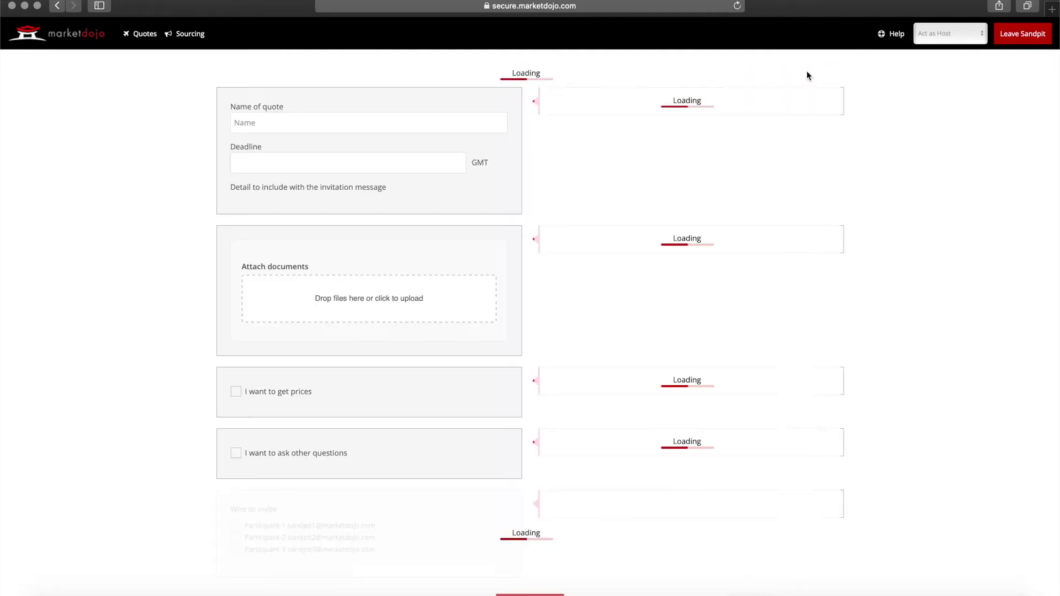
scroll(744, 229, down, 5)
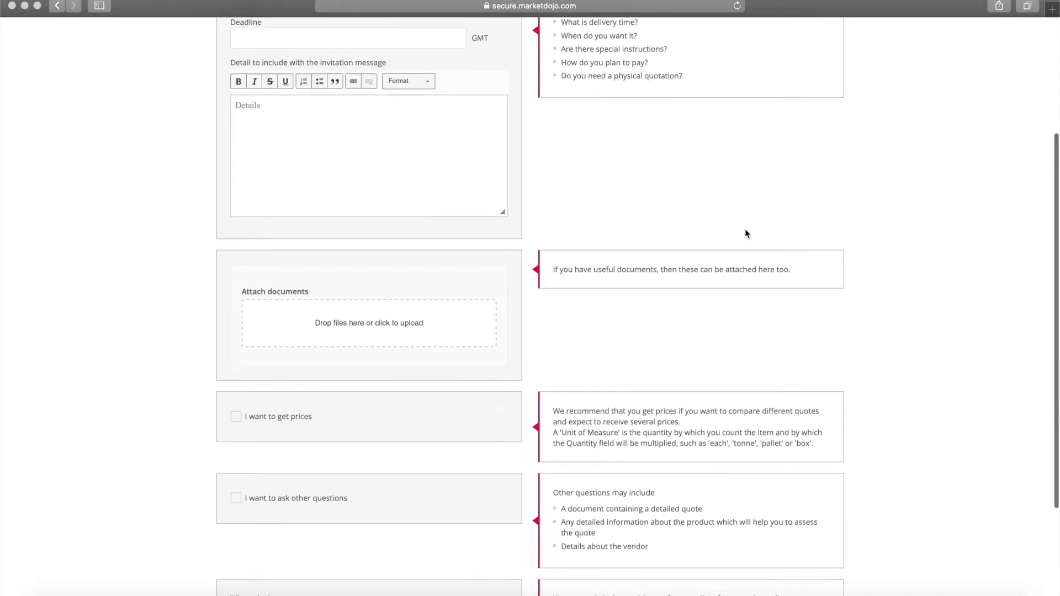
scroll(745, 229, down, 2)
scroll(745, 228, up, 3)
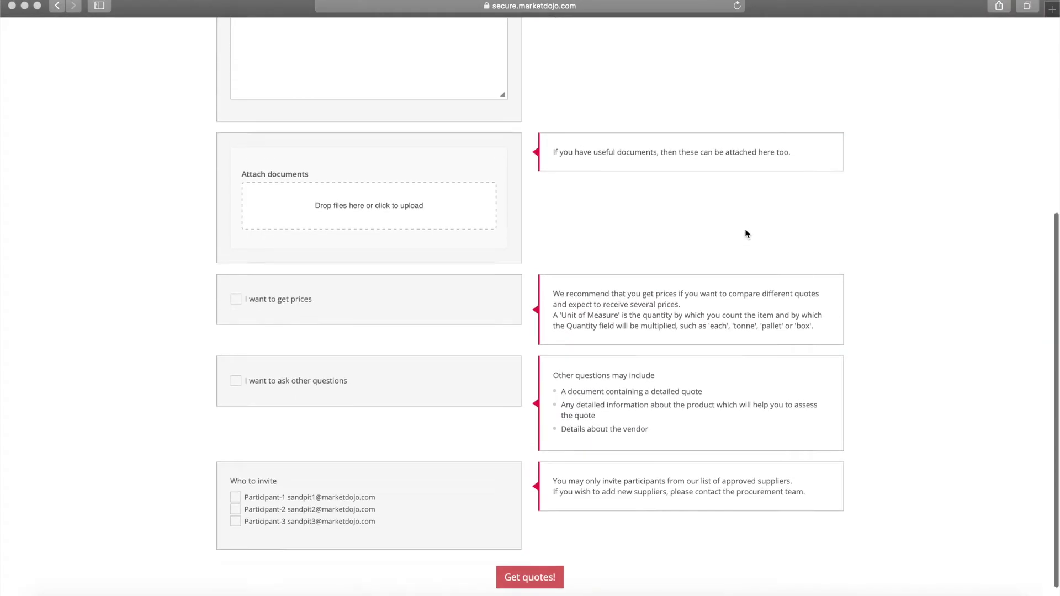
scroll(746, 233, up, 4)
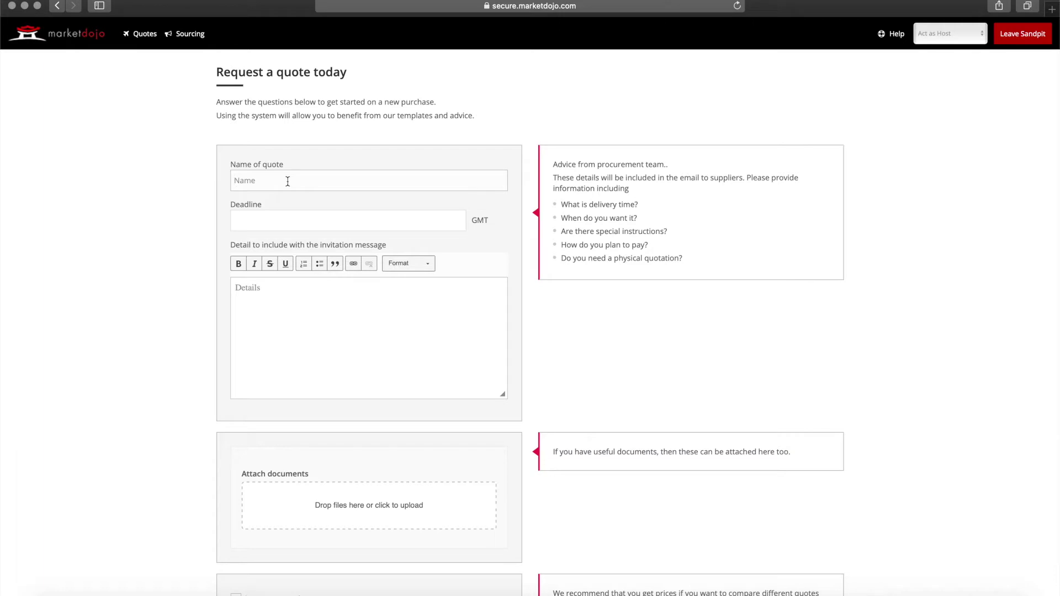
Name the quote Laptops and set its deadline to 18 February 2020, 14:40.
text(Laptops)
click(314, 216)
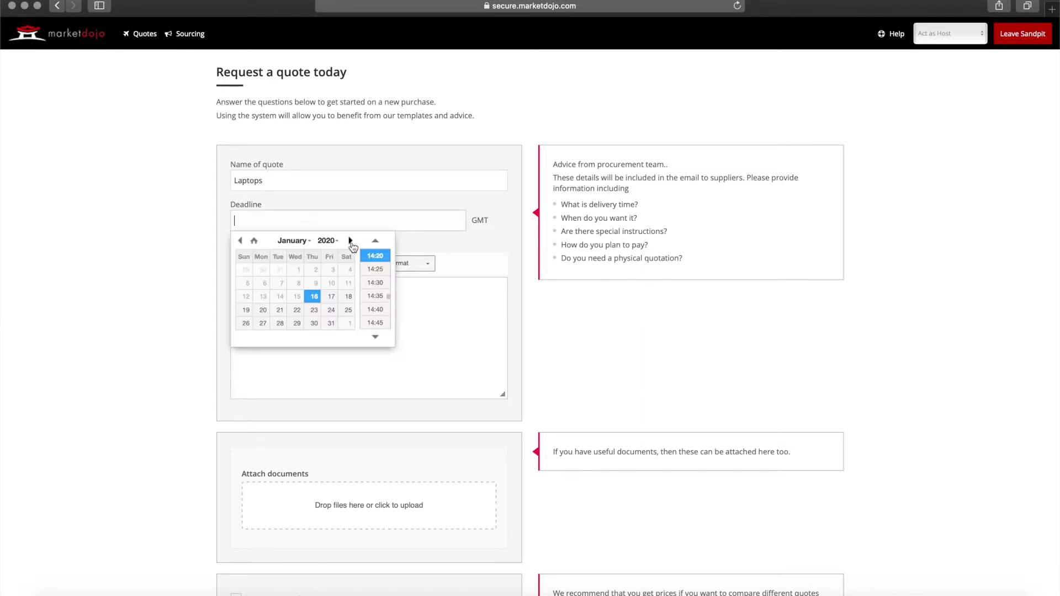
click(350, 241)
click(280, 310)
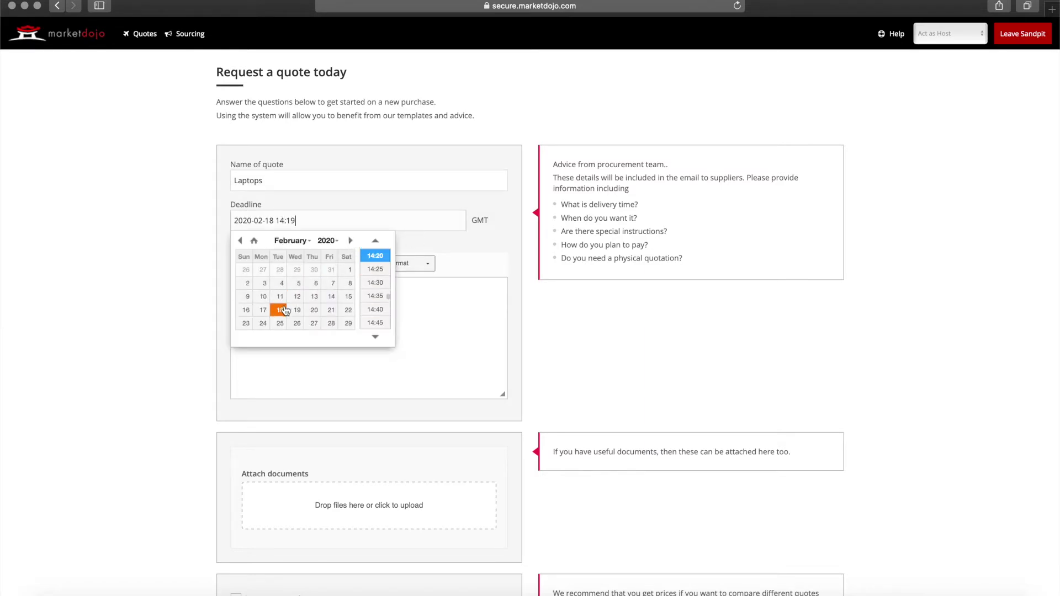
click(380, 310)
Paste the invitation message about sourcing 20 laptops into the details editor.
click(329, 319)
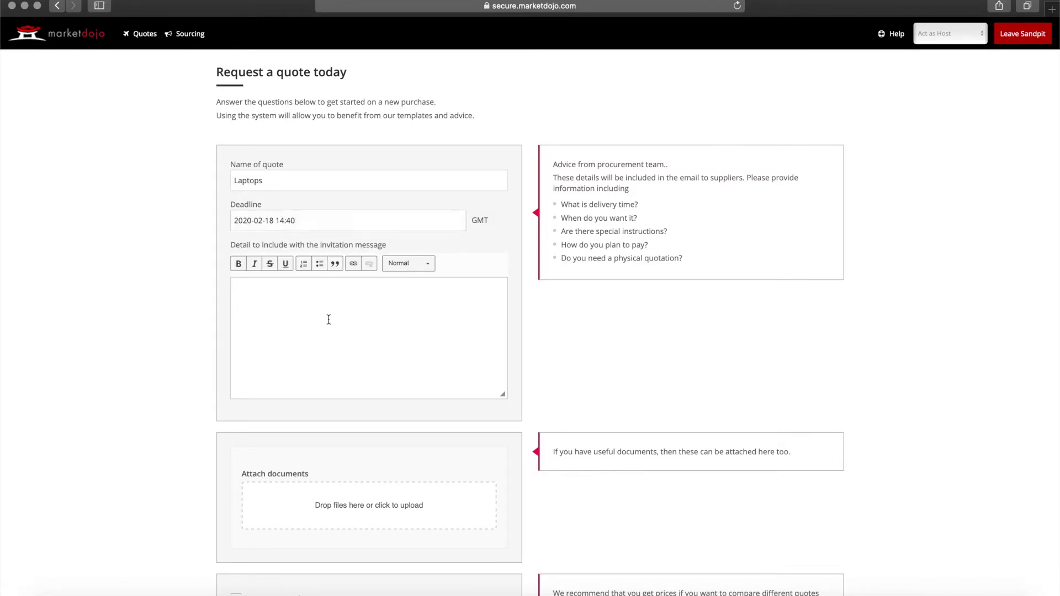
key(super+v)
scroll(329, 320, up, 2)
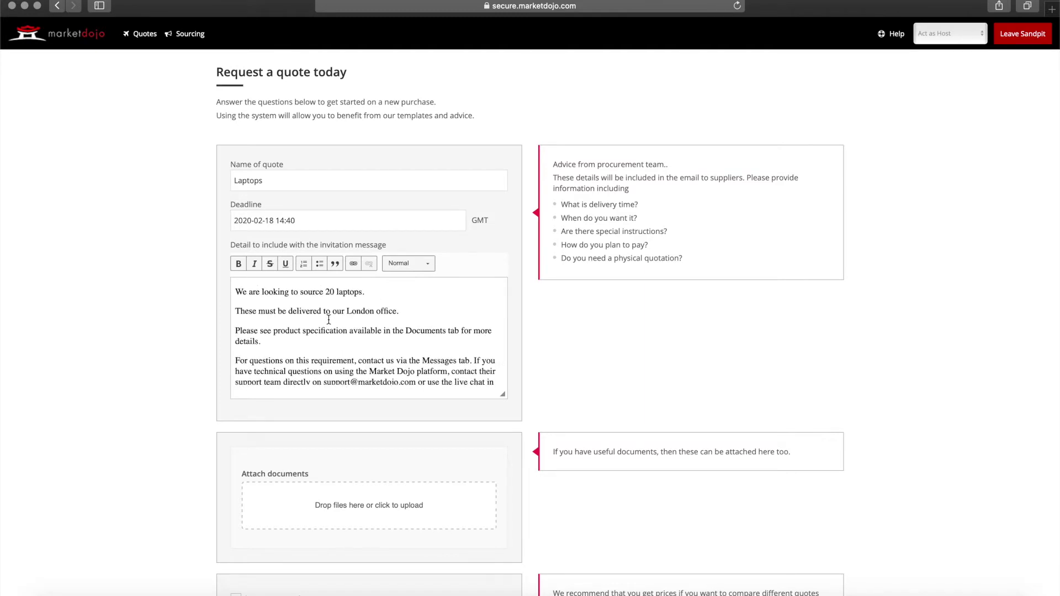
scroll(329, 319, down, 2)
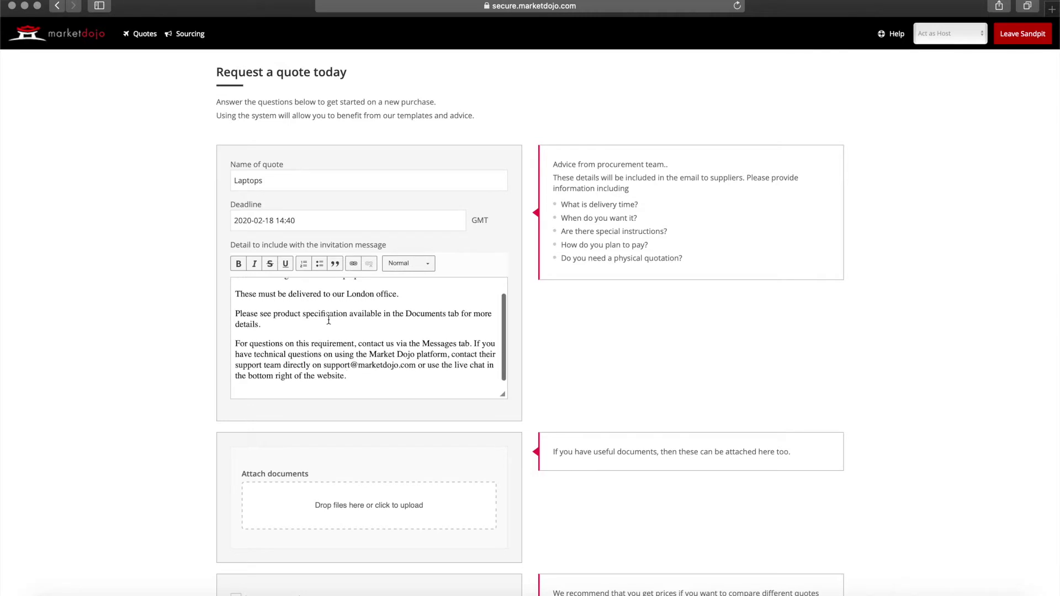
scroll(329, 319, up, 2)
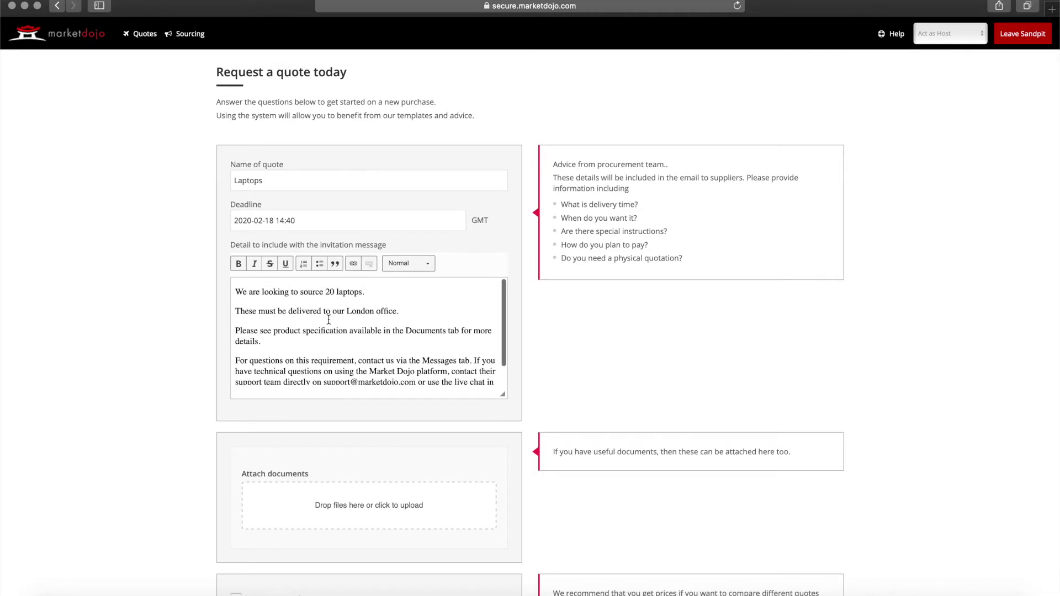
scroll(329, 320, down, 1)
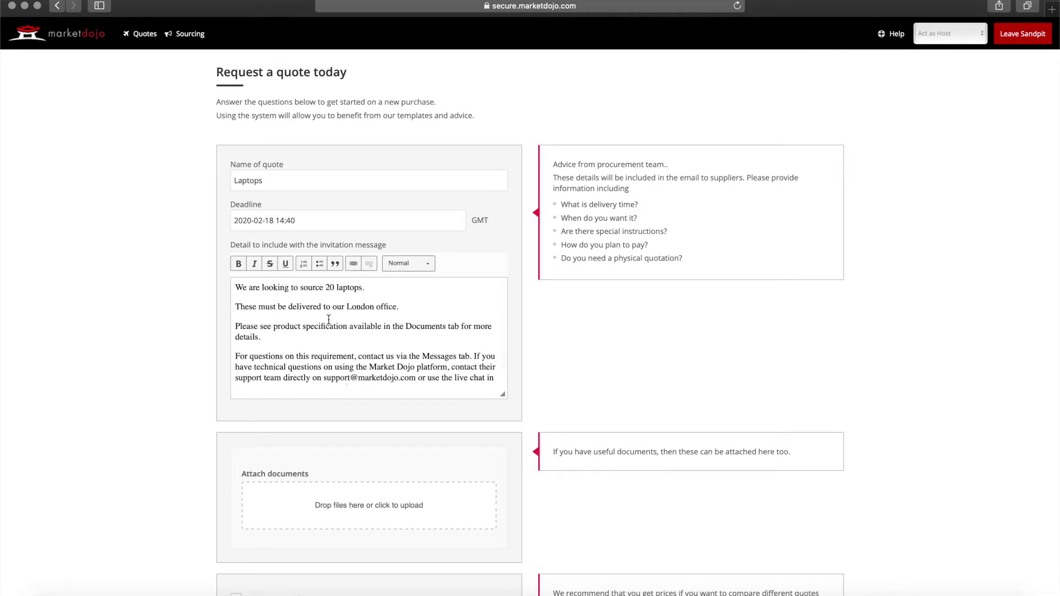
scroll(329, 319, down, 2)
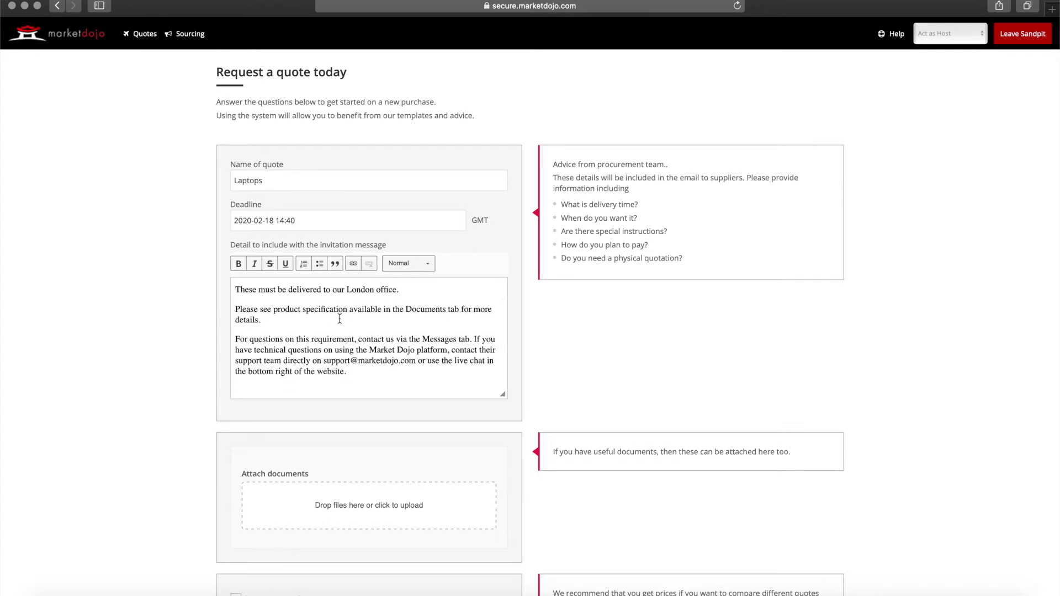
scroll(644, 410, down, 2)
scroll(643, 410, down, 5)
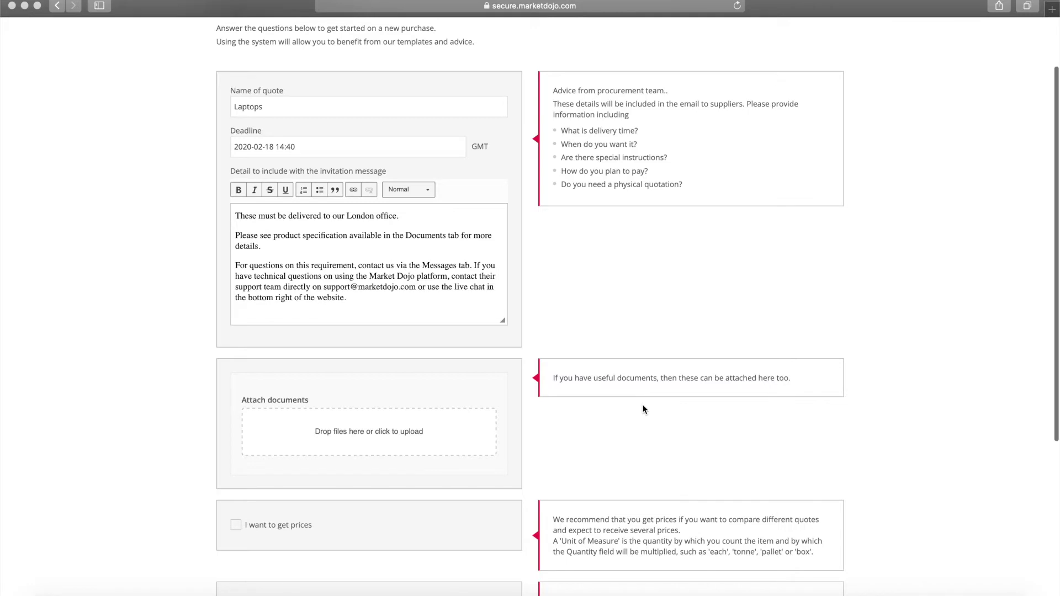
scroll(644, 410, down, 10)
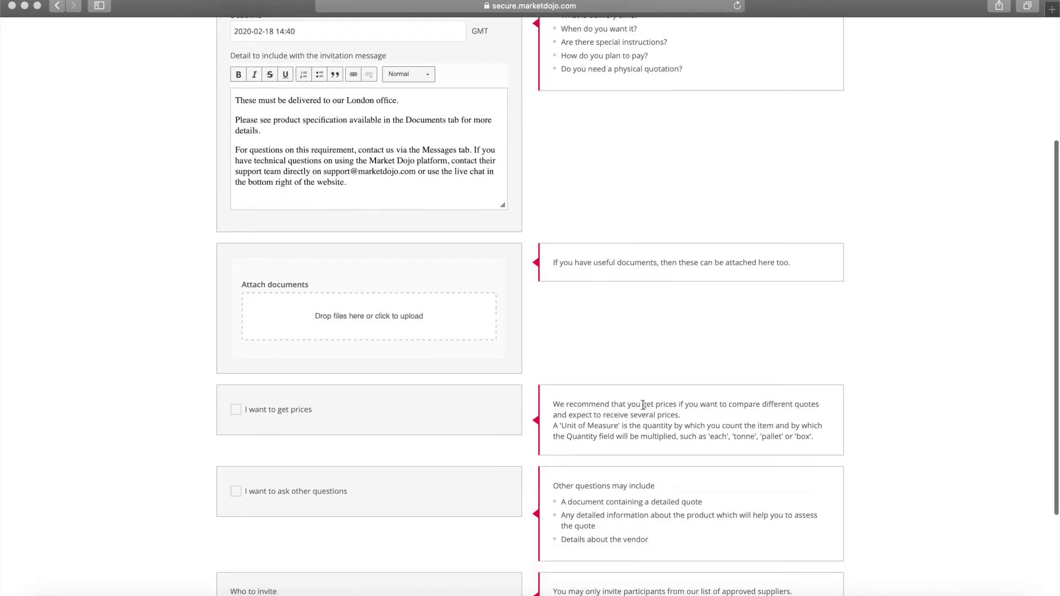
Drag the Product Specification and T & C's files from the documents folder into the quote's attachments.
click(60, 592)
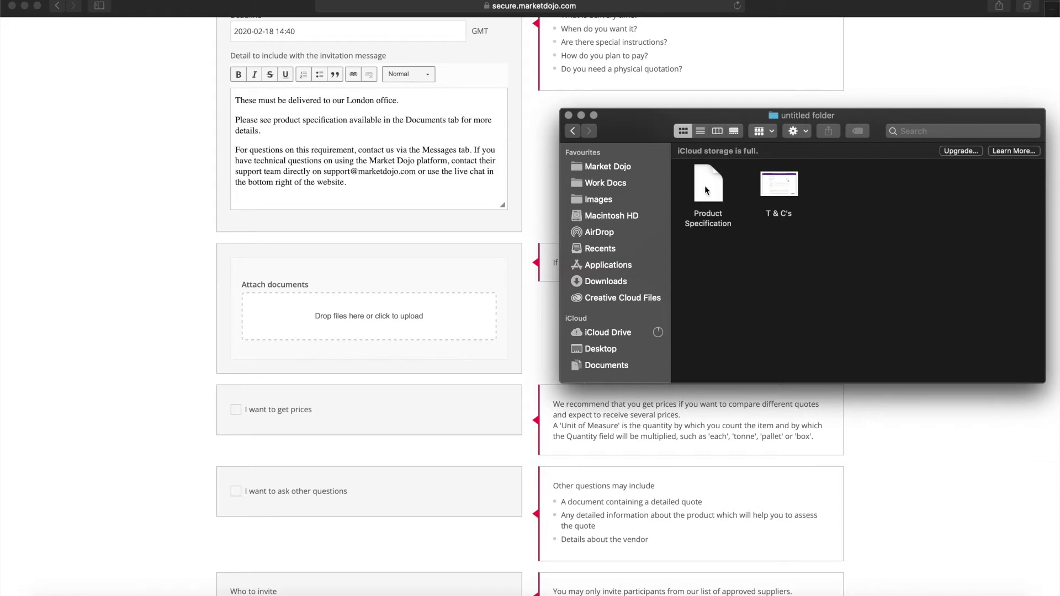
drag(704, 185, 383, 305)
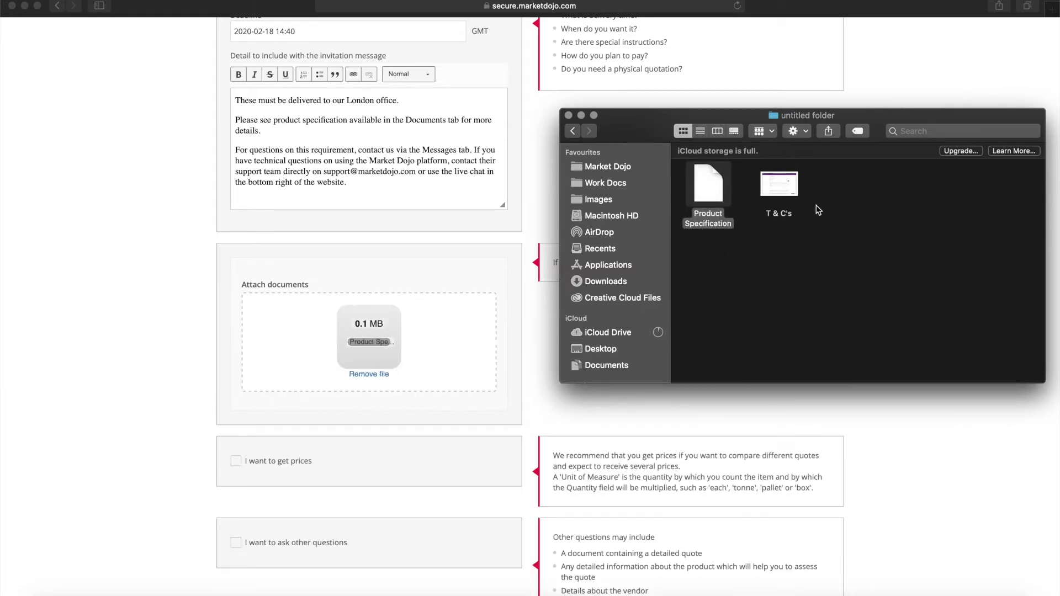
drag(790, 190, 470, 335)
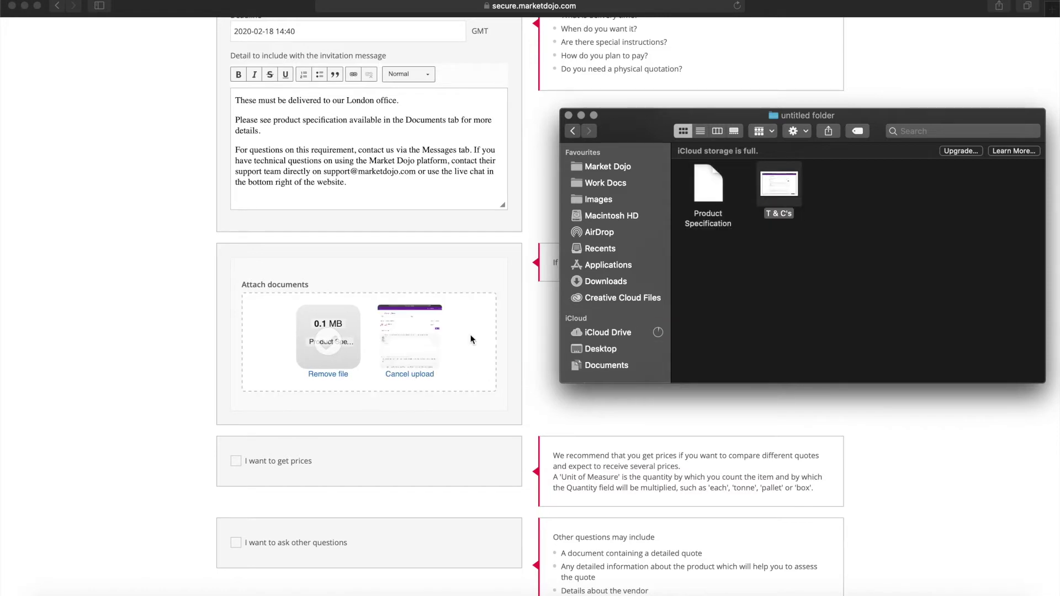
click(569, 115)
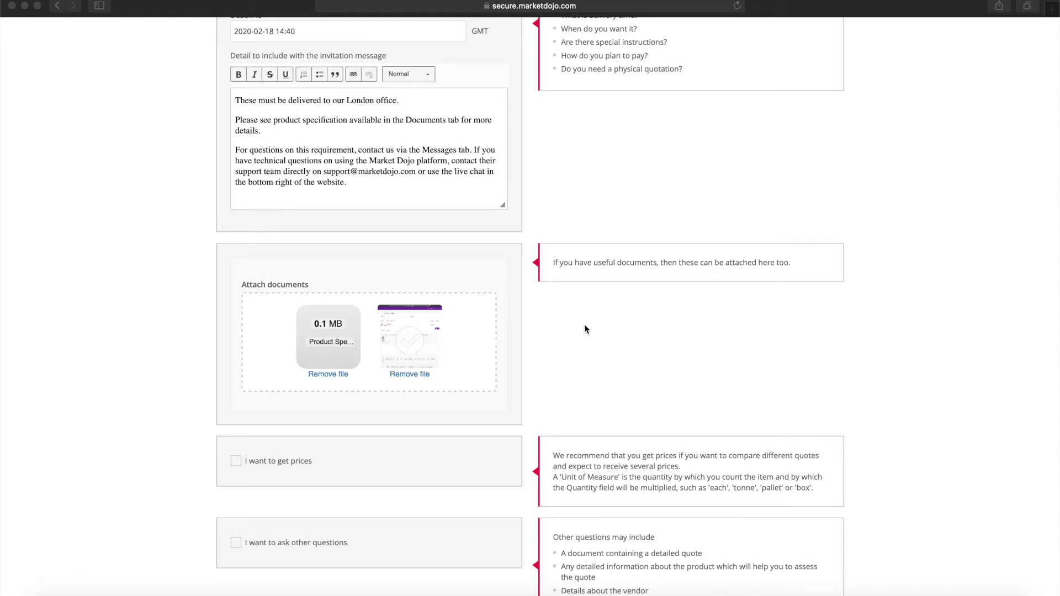
scroll(585, 325, down, 5)
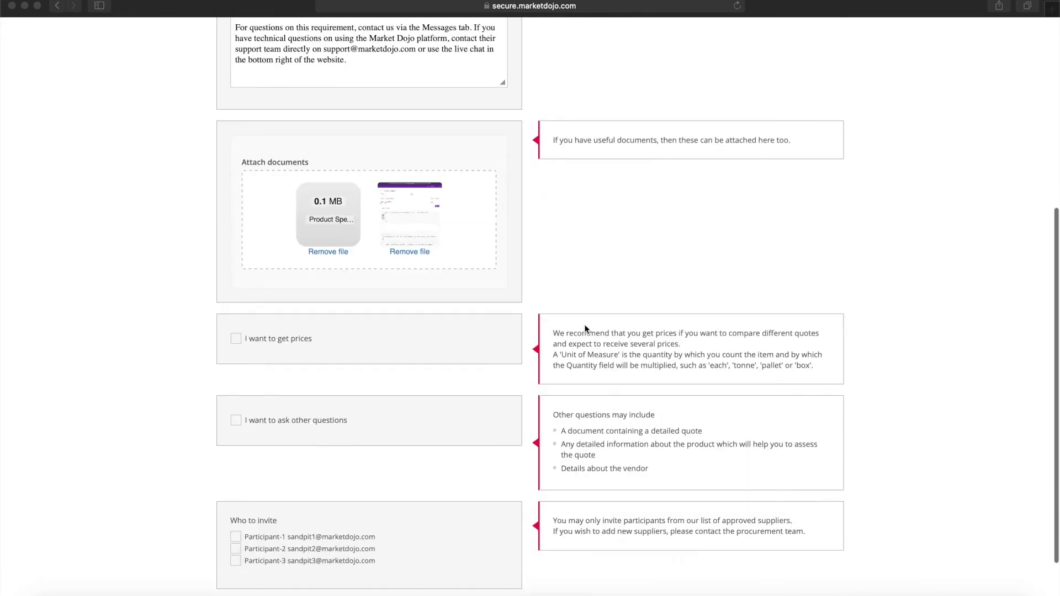
scroll(585, 327, down, 2)
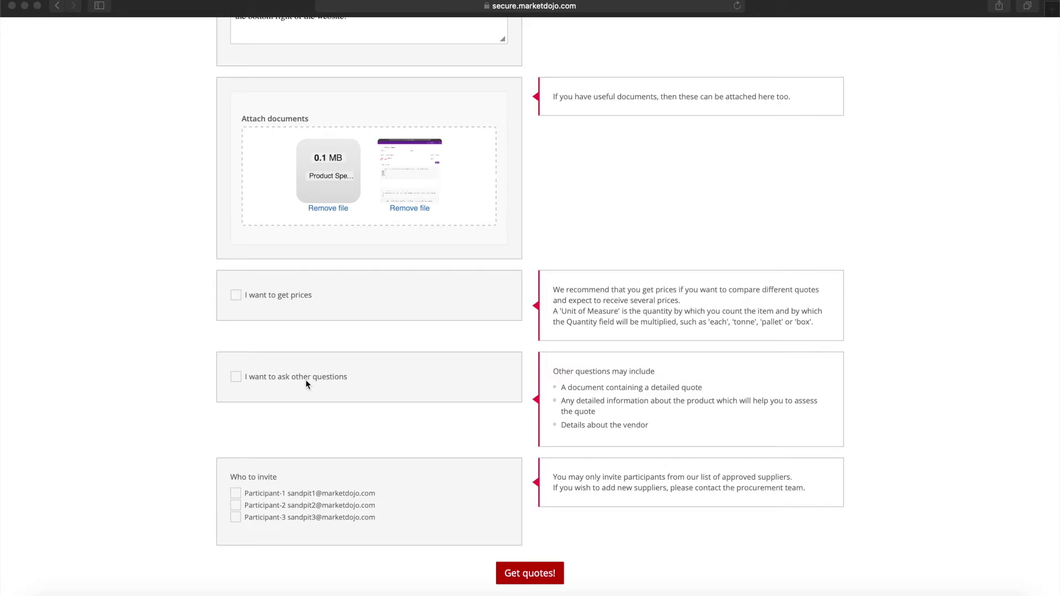
Turn on price requests and add one item line: Laptops, unit 'each', quantity 20.
click(235, 299)
click(235, 296)
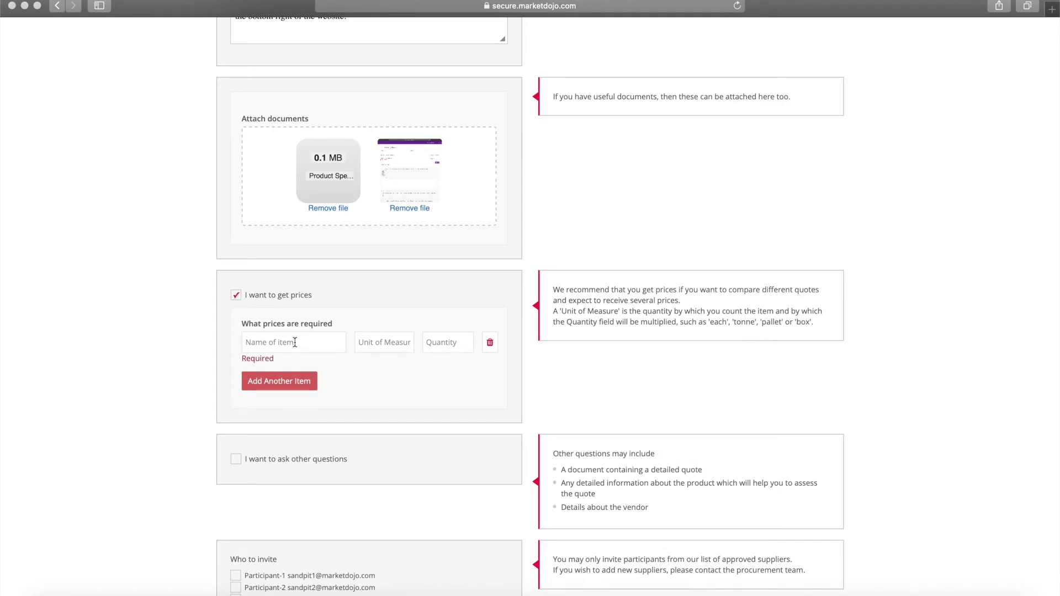
click(316, 339)
text(Laptops)
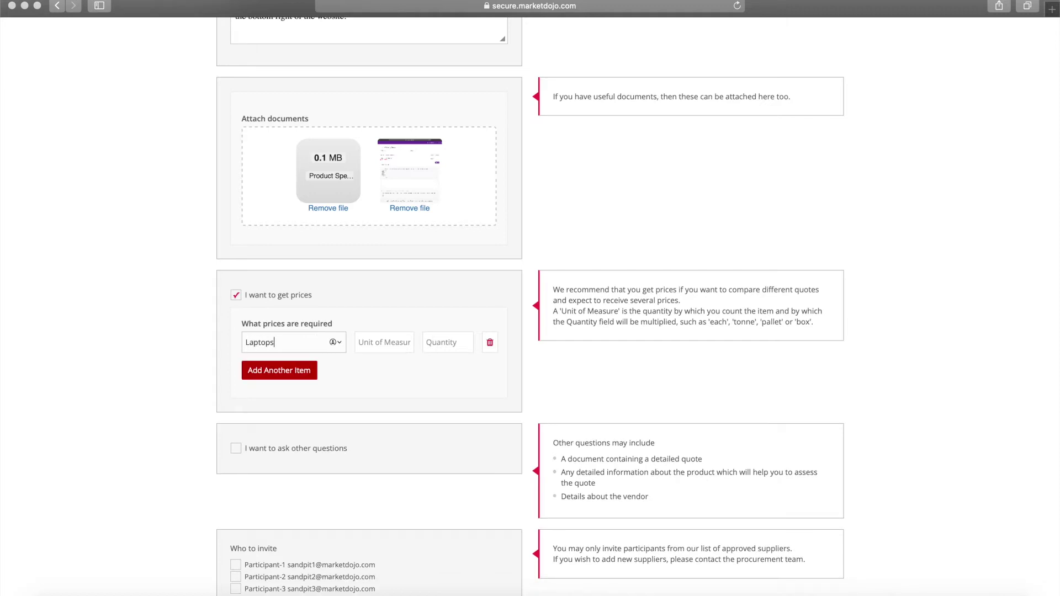
click(398, 347)
text(each)
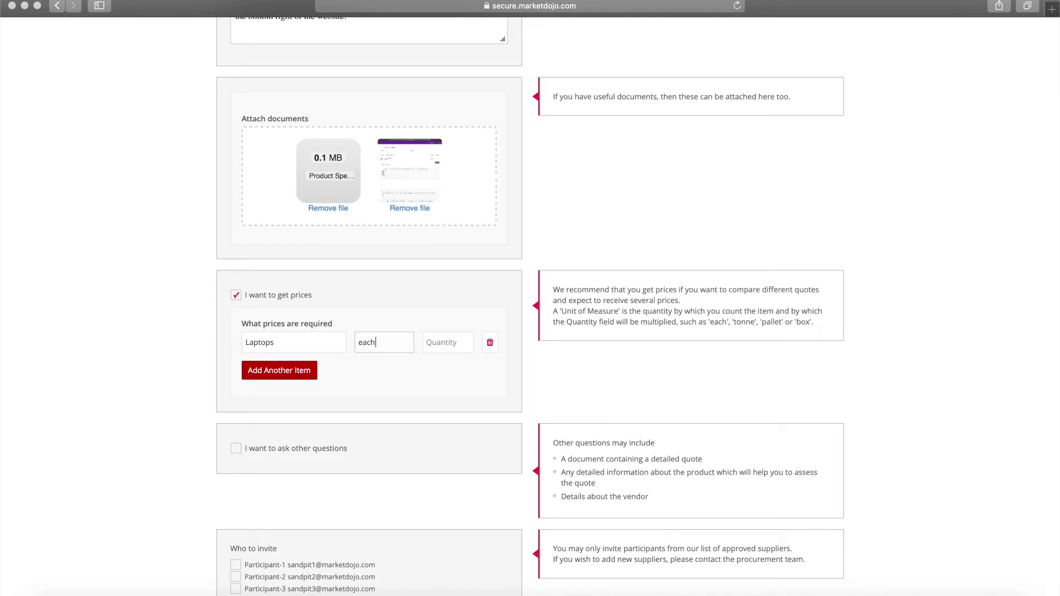
click(449, 346)
text(20)
click(547, 374)
Add the Text-type question 'Please confirm lead time' and invite Participant-1.
scroll(547, 373, down, 3)
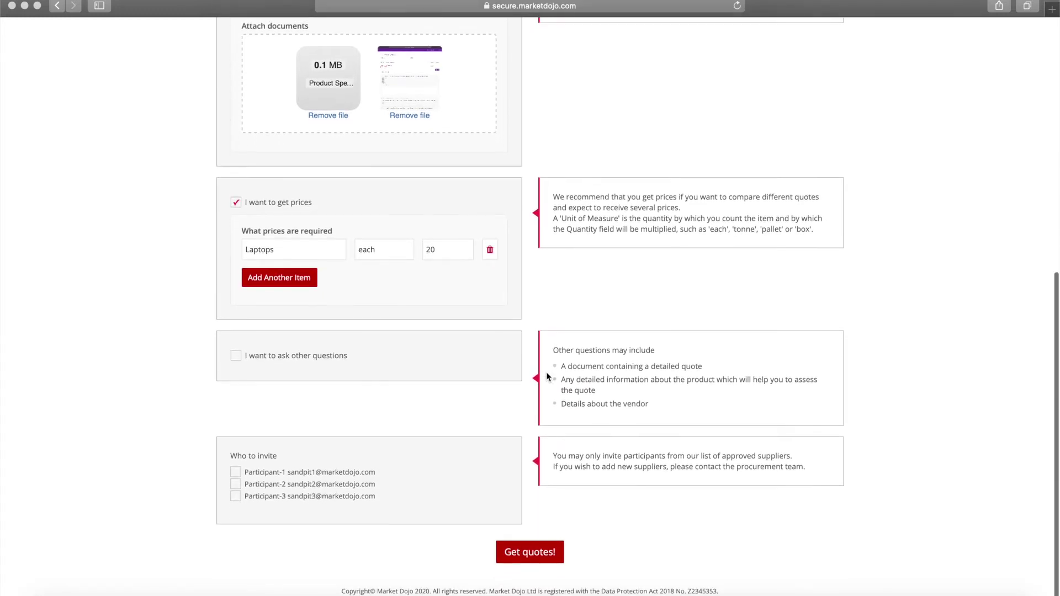
click(236, 356)
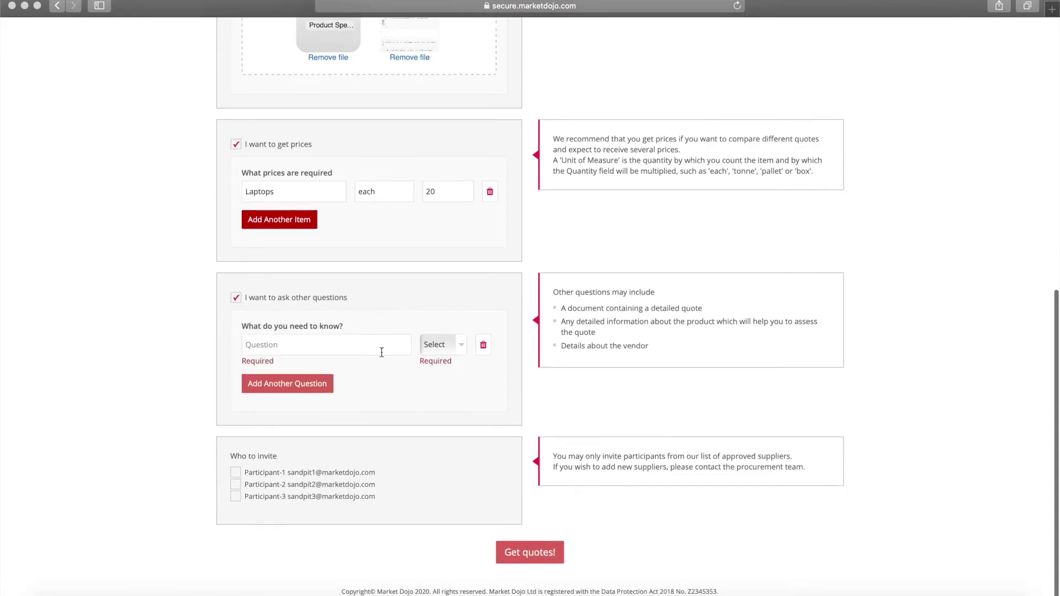
click(463, 347)
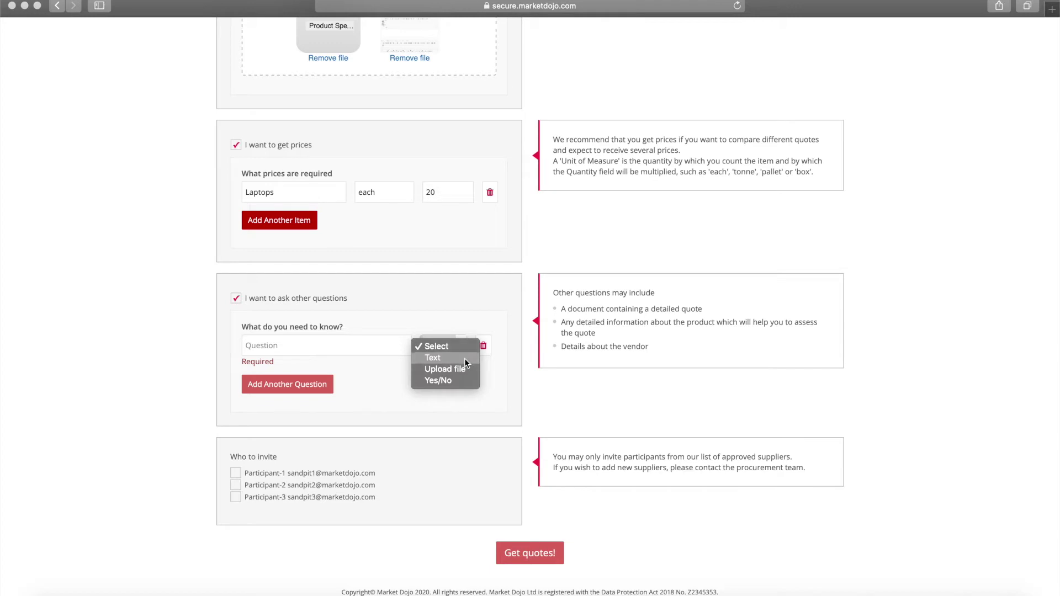
click(465, 363)
click(372, 348)
text(Ple)
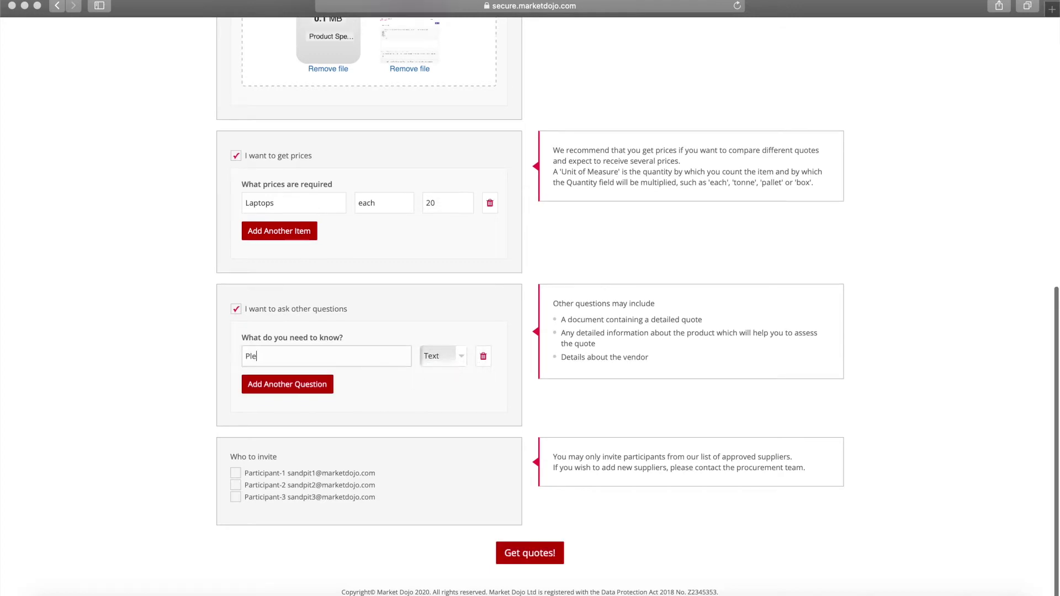
text(ase confirm lead ti)
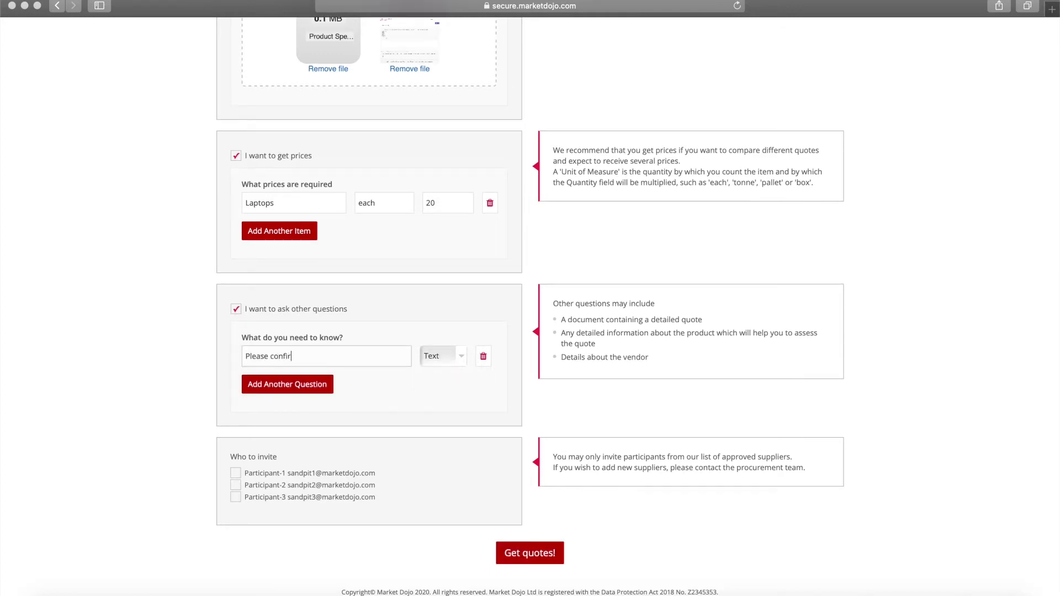
text(me)
click(239, 476)
Add Participant-2 and Participant-3 as invitees and check the supplier group and supplier lists.
click(238, 487)
click(238, 499)
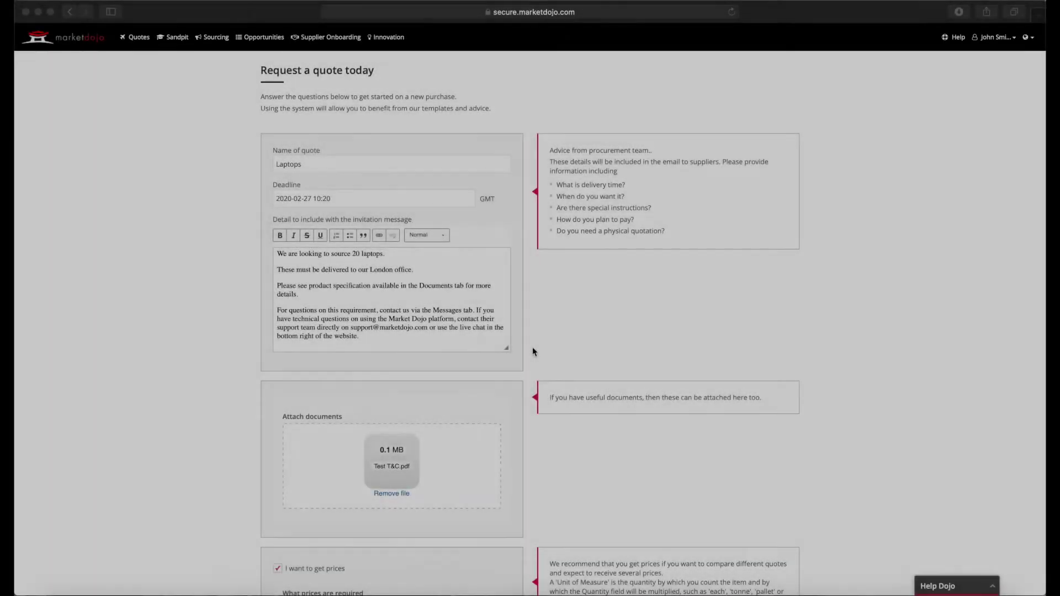
scroll(533, 347, down, 5)
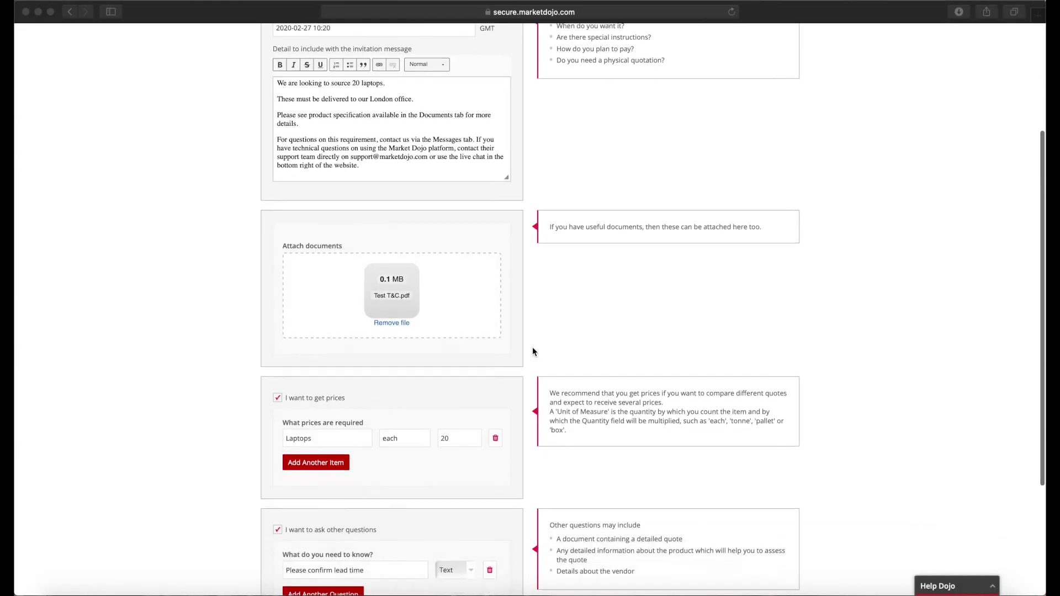
scroll(533, 347, down, 5)
click(491, 503)
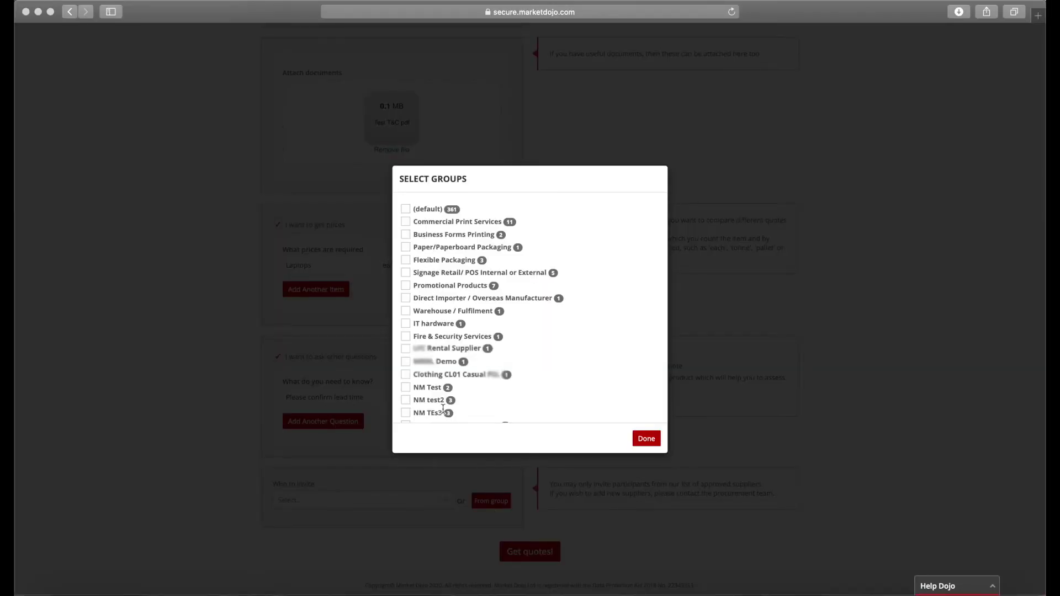
click(646, 439)
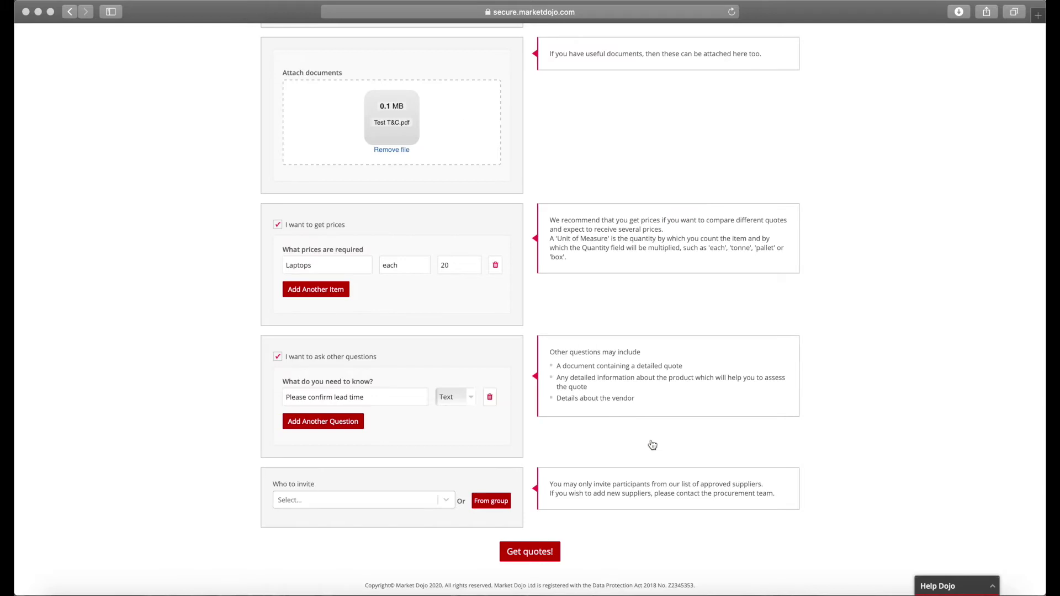
click(449, 504)
scroll(442, 521, down, 3)
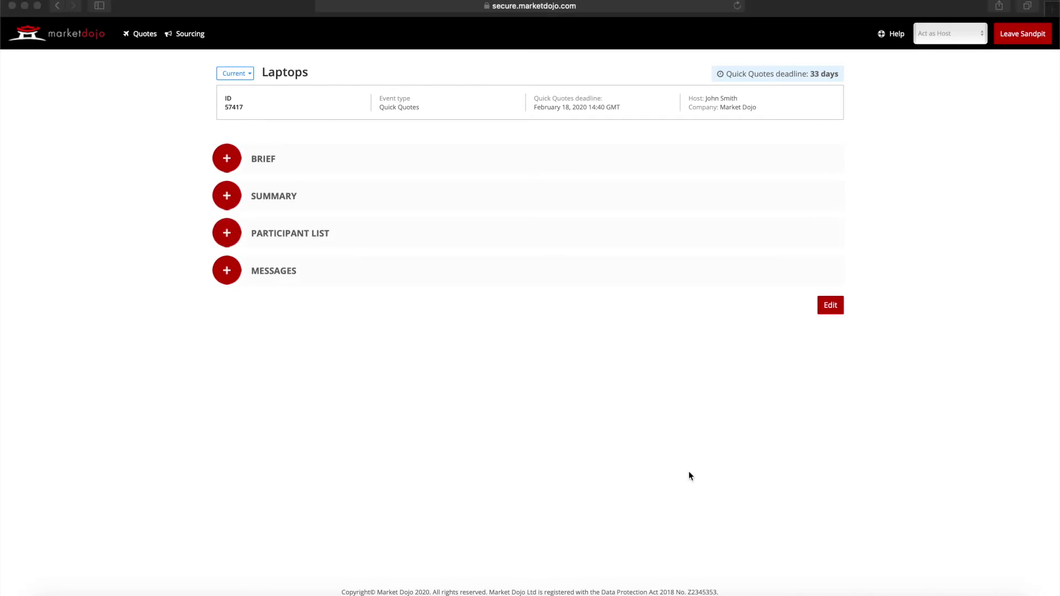
Use the 'Act as' dropdown to switch from Host to Participant-2.
click(968, 35)
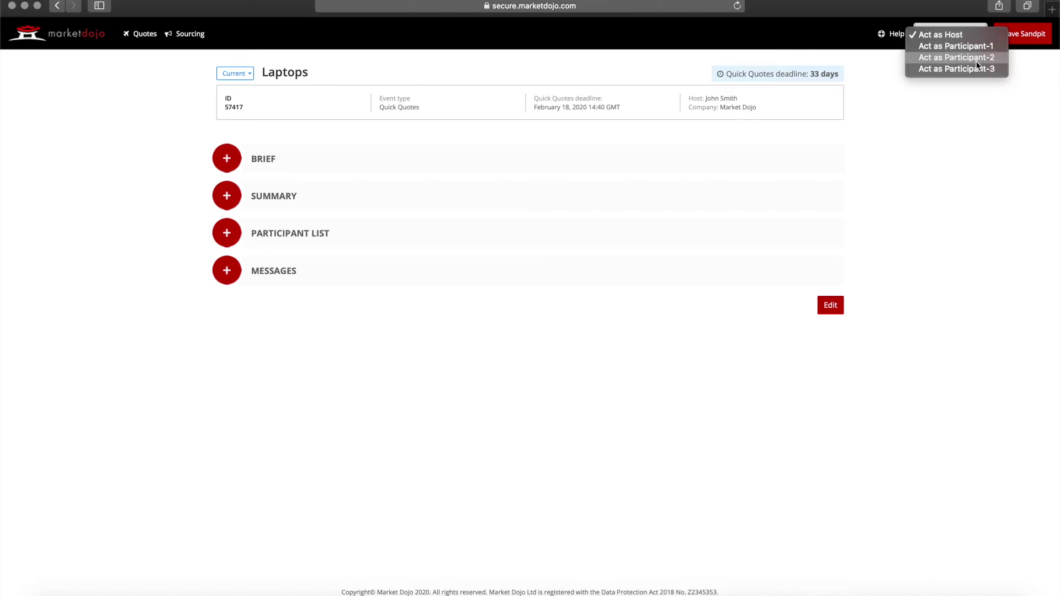
click(976, 60)
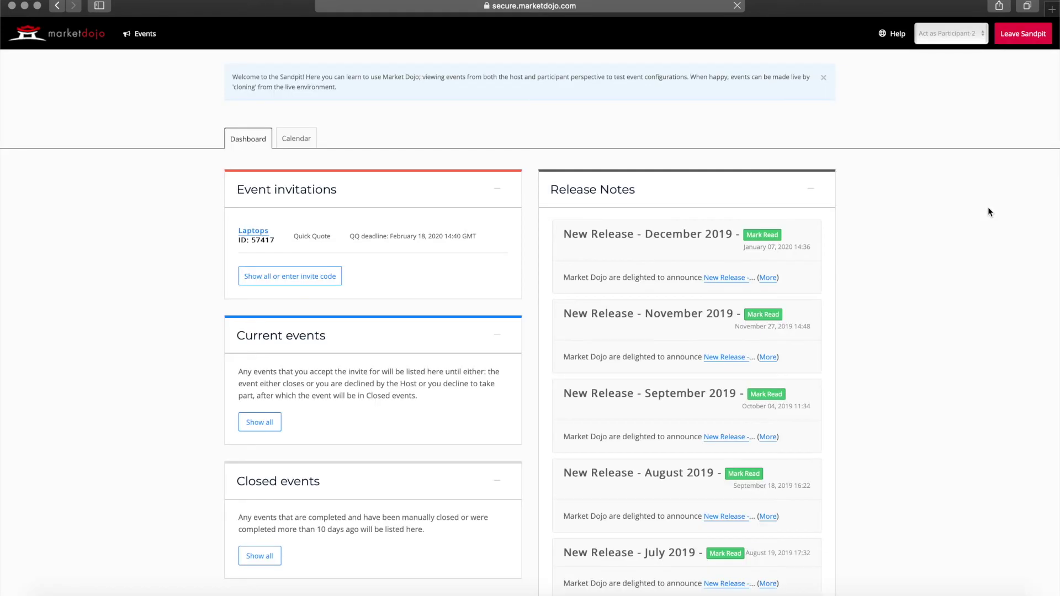
Open the Laptops invitation, accept it, and read through the event overview.
double_click(247, 236)
click(280, 229)
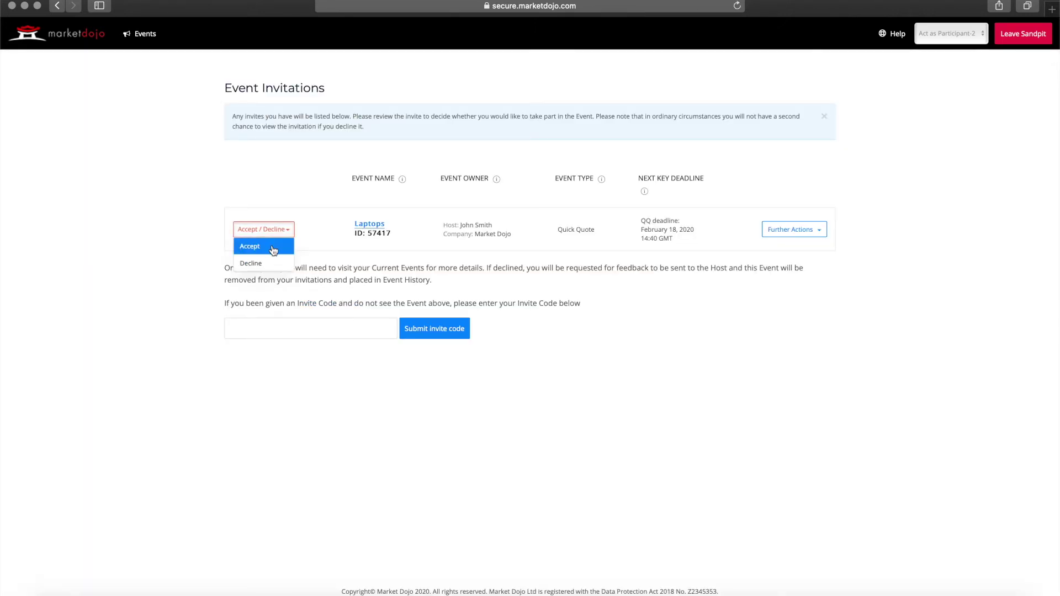
click(273, 249)
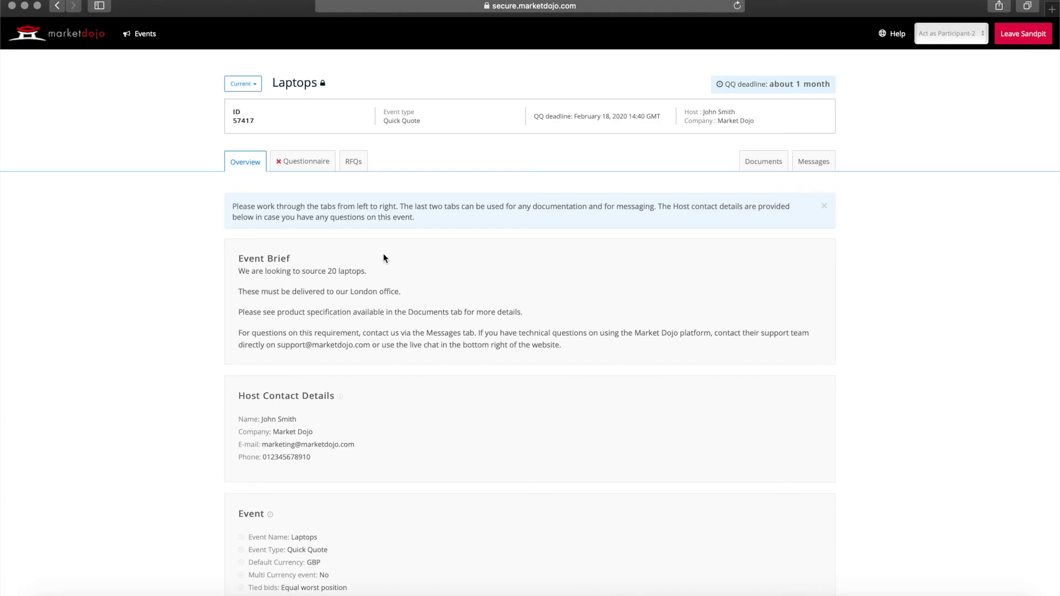
scroll(384, 253, down, 3)
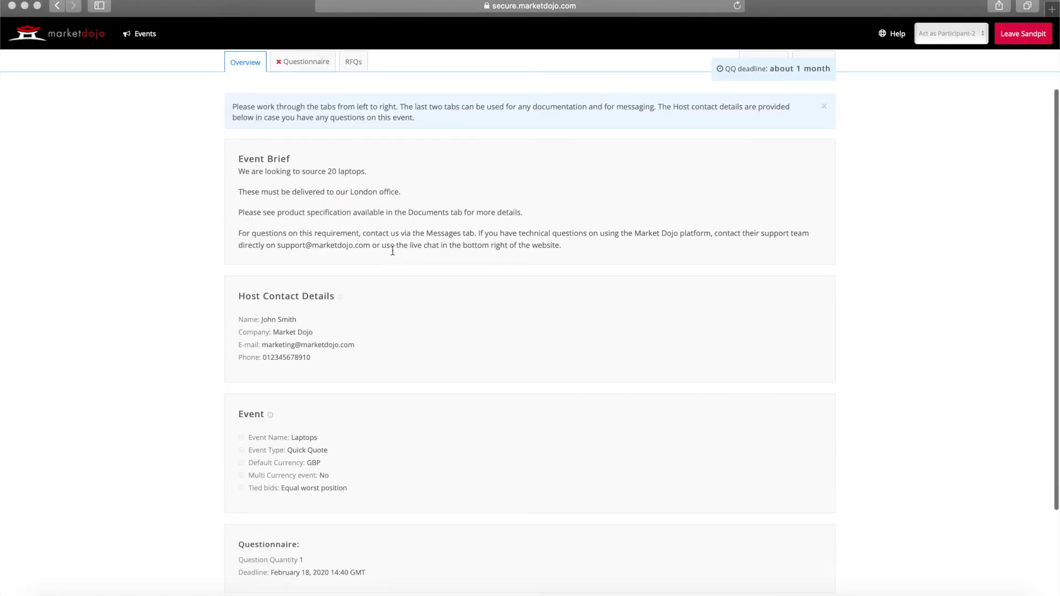
scroll(393, 251, down, 3)
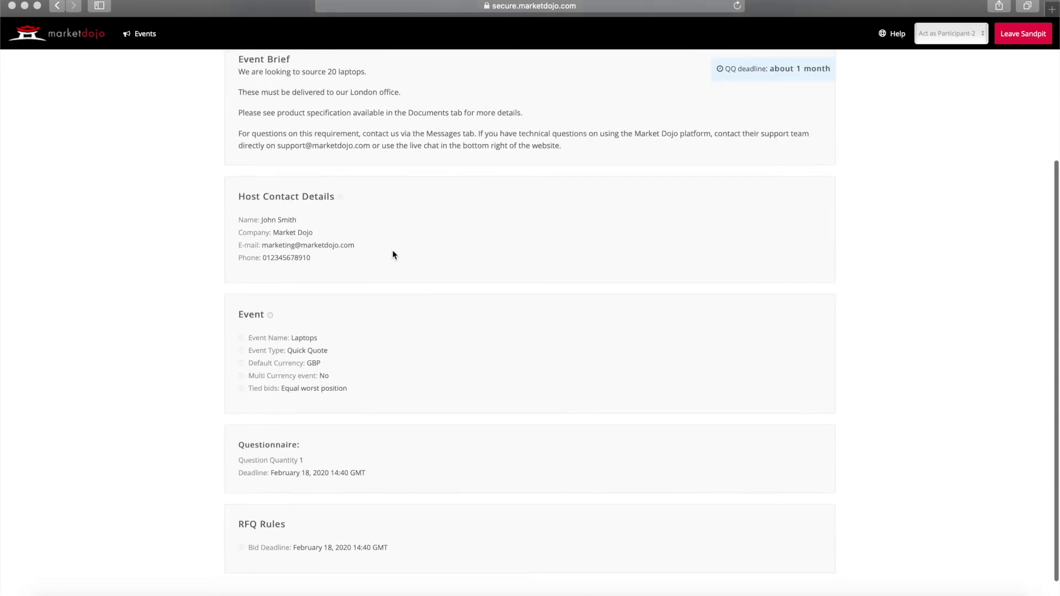
scroll(392, 252, down, 1)
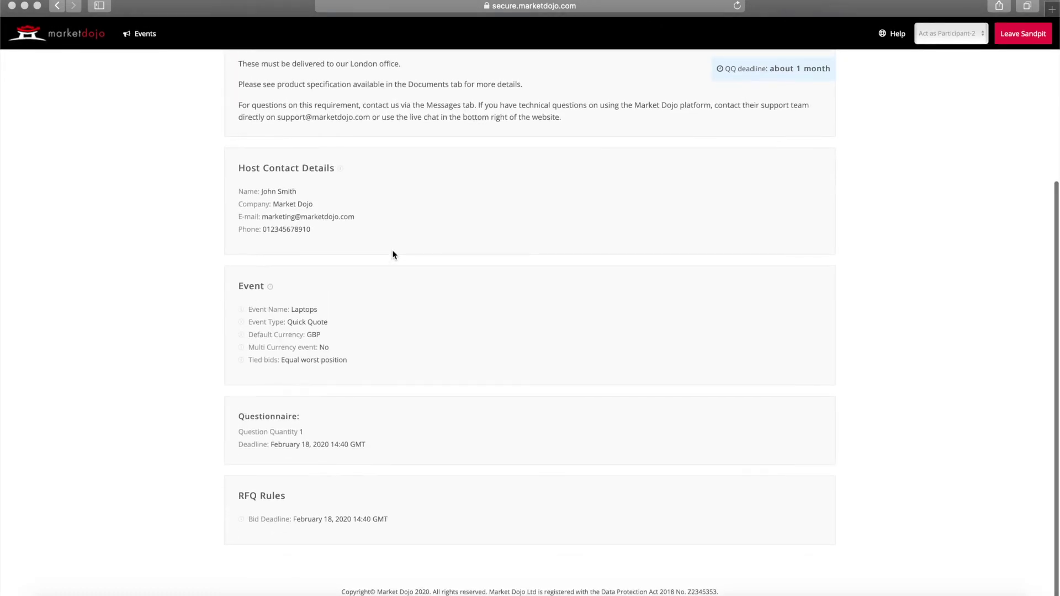
scroll(393, 254, up, 7)
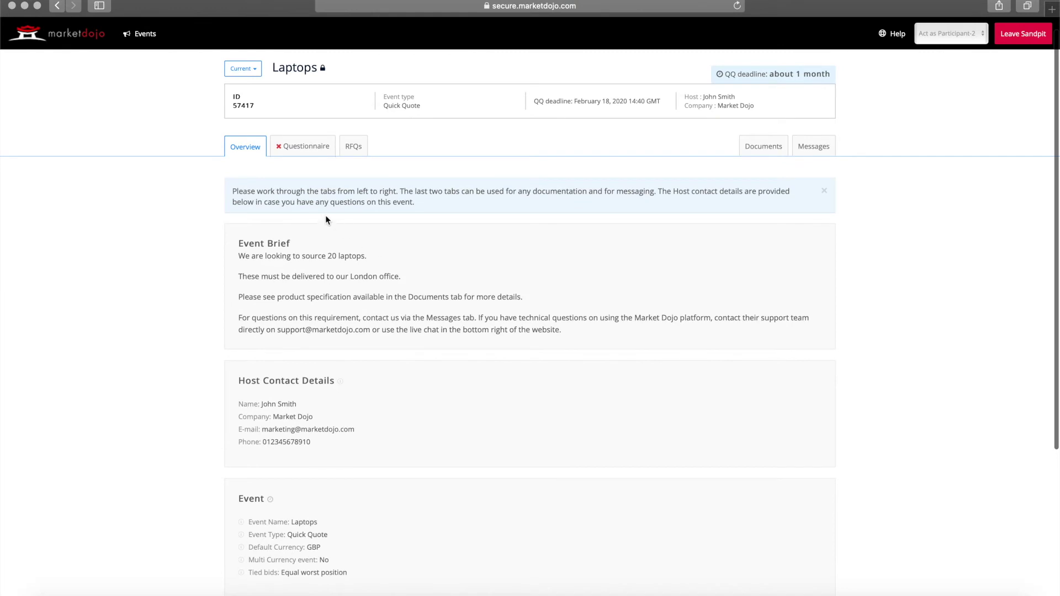
click(309, 150)
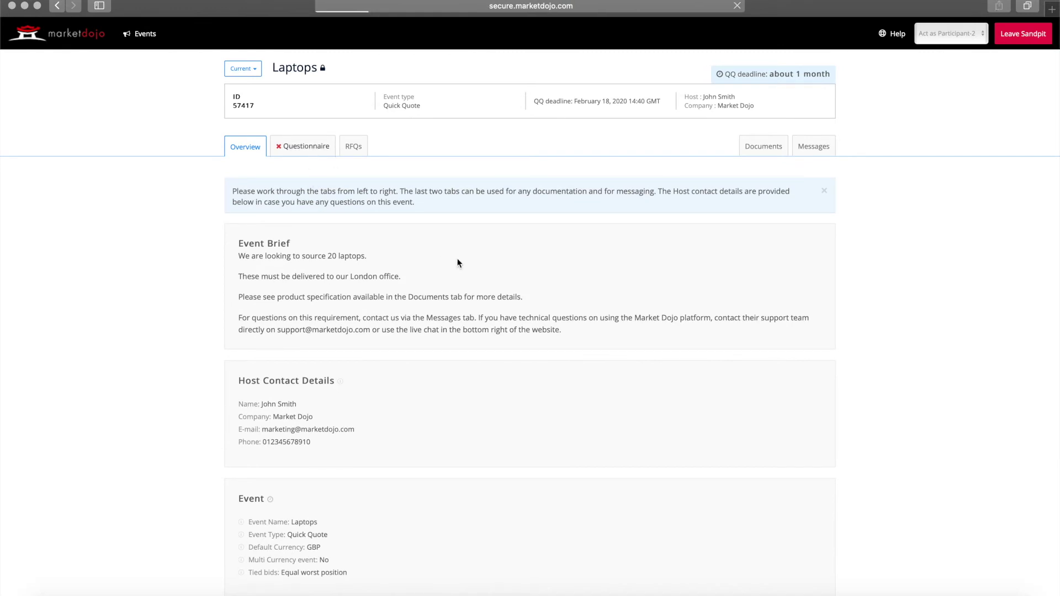
Answer the lead time question with '14 days' and confirm submitting the answers.
click(270, 325)
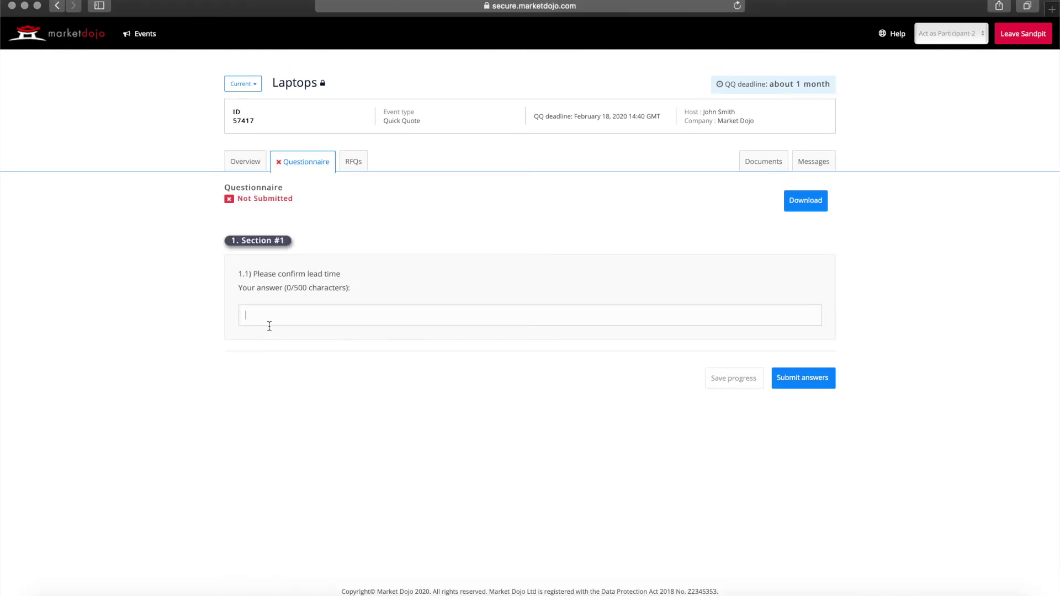
text(14 days)
click(798, 375)
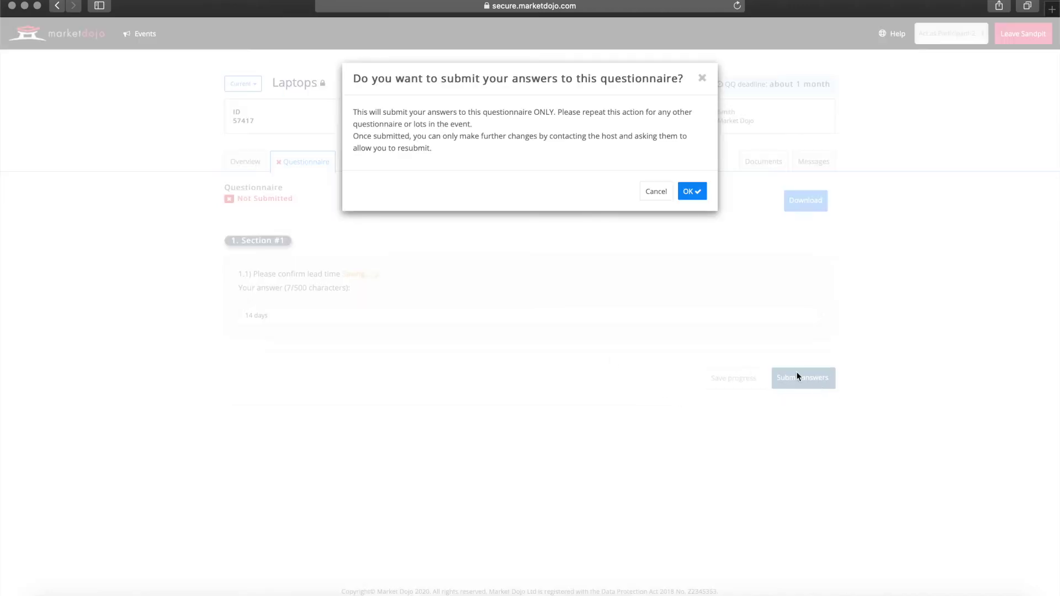
click(686, 194)
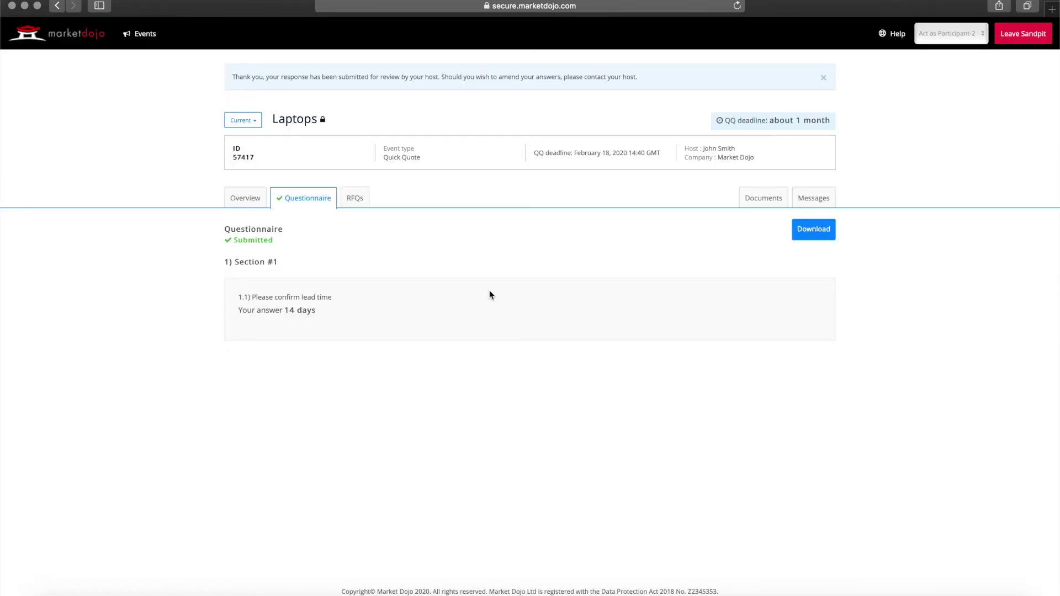
click(356, 201)
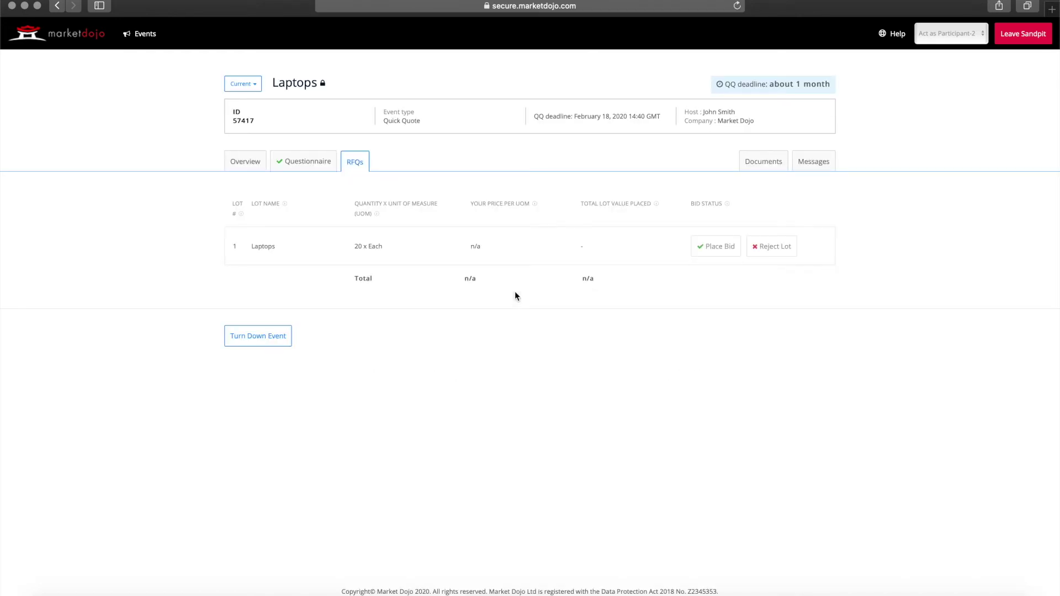
Bid £101.00 per laptop (£2,020.00 total) on the Laptops lot as Participant-2.
click(716, 249)
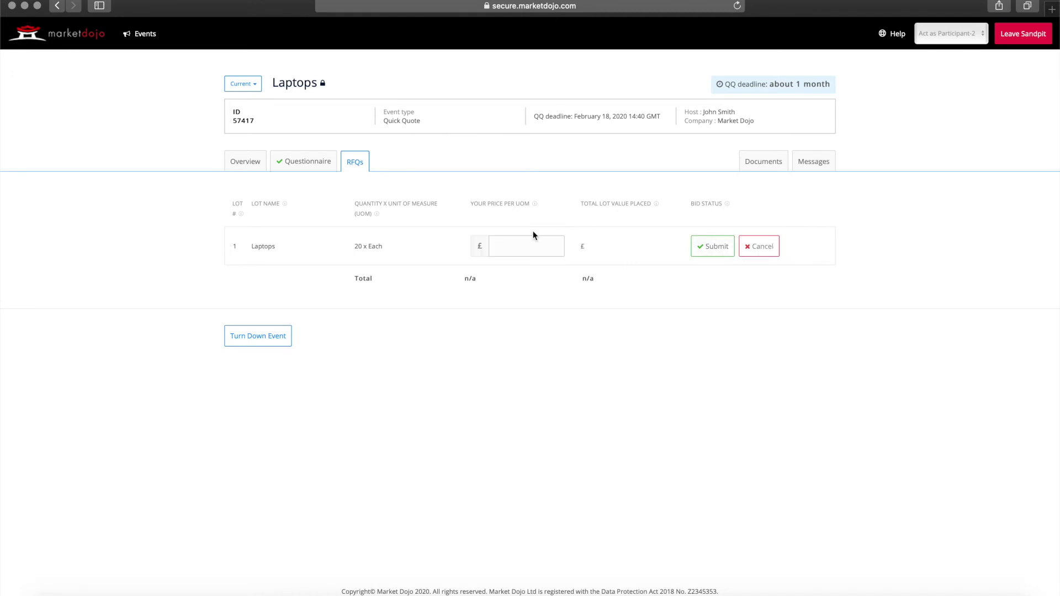
click(536, 238)
text(100)
click(713, 246)
click(551, 363)
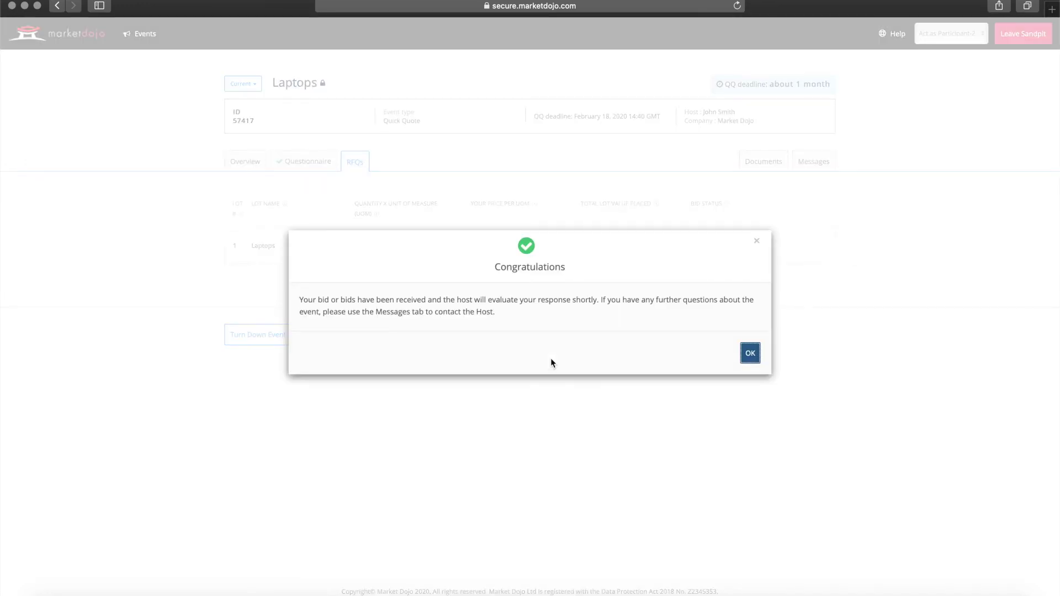
click(749, 354)
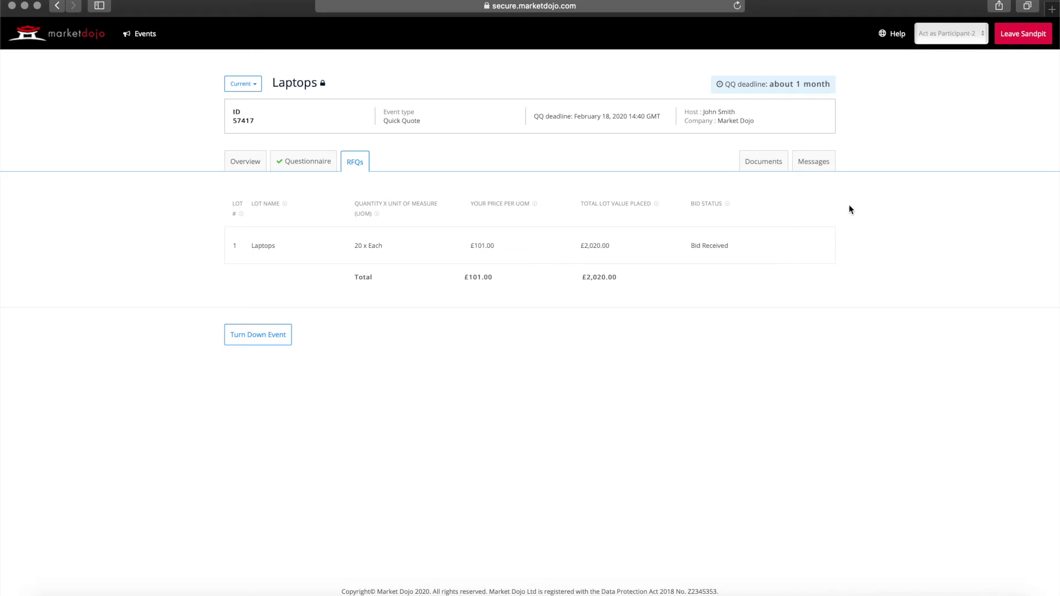
click(813, 162)
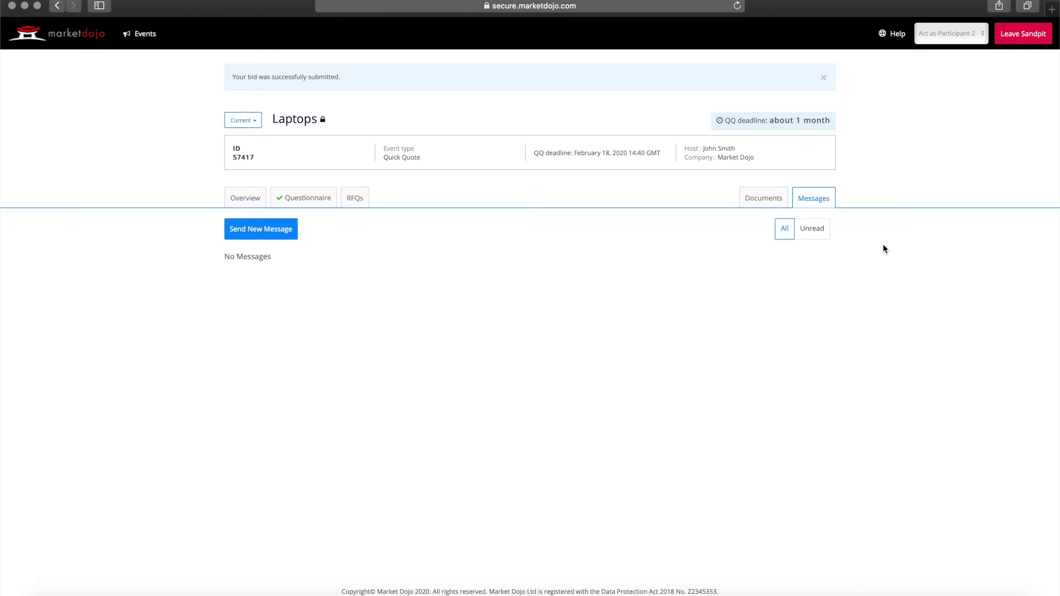
Message the host 'Please confirm acceptance', then view the host's event documents.
click(267, 230)
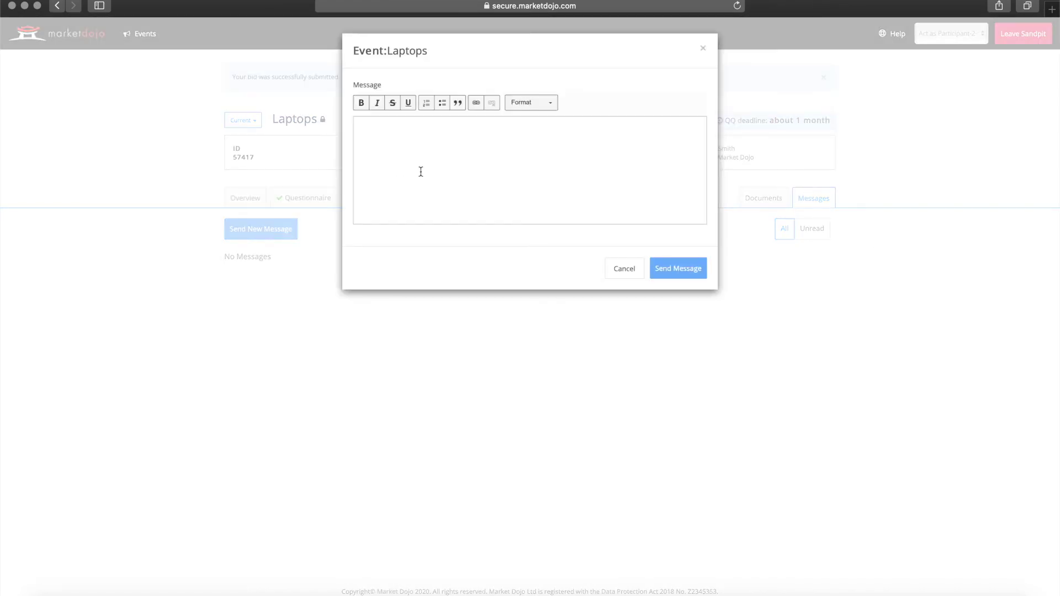
click(421, 172)
text(Please co)
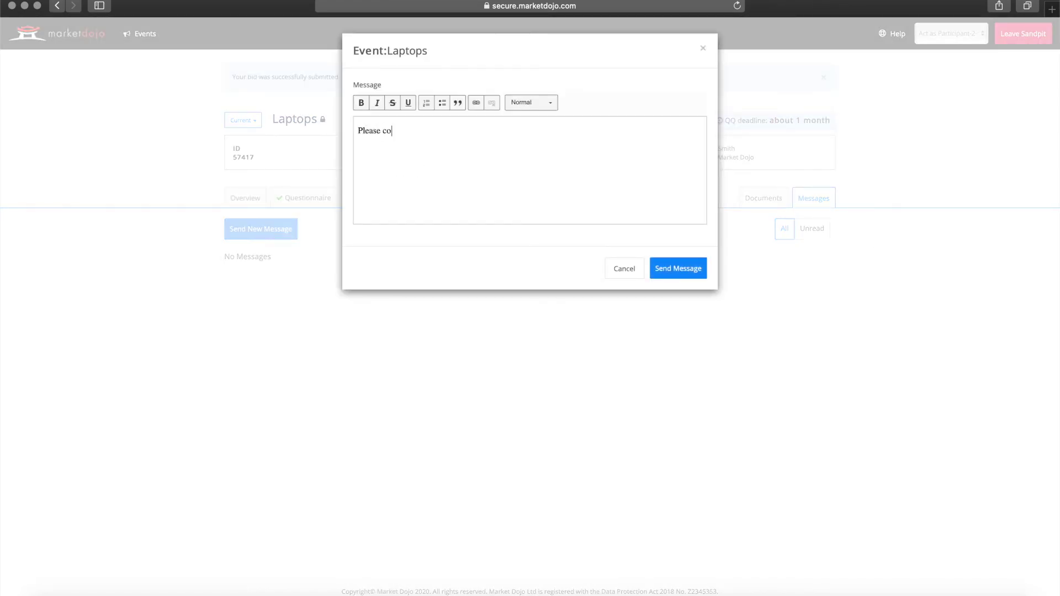
text(nfirm acceptance)
click(677, 267)
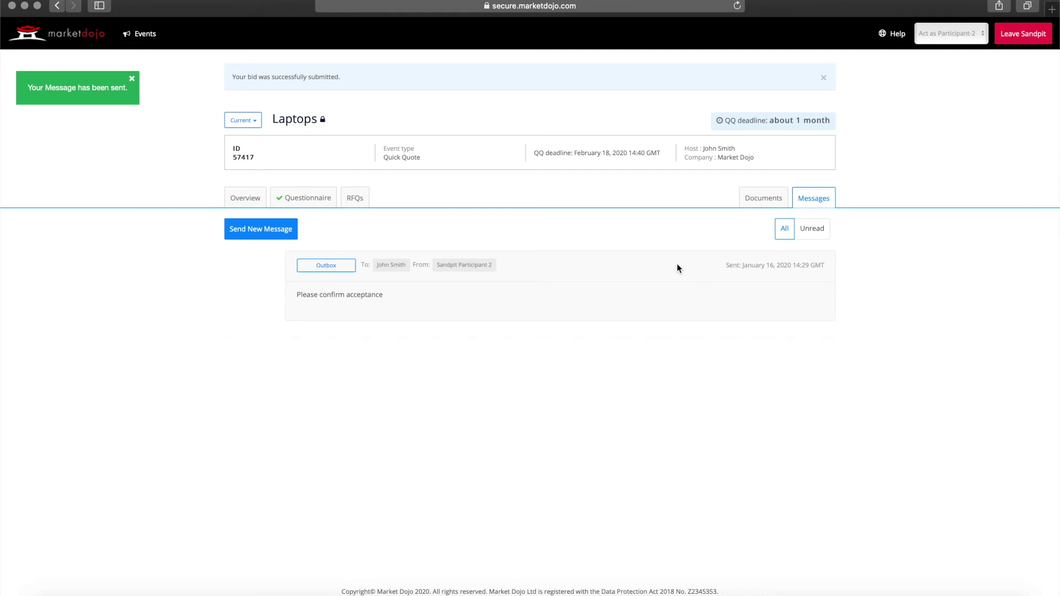
click(767, 200)
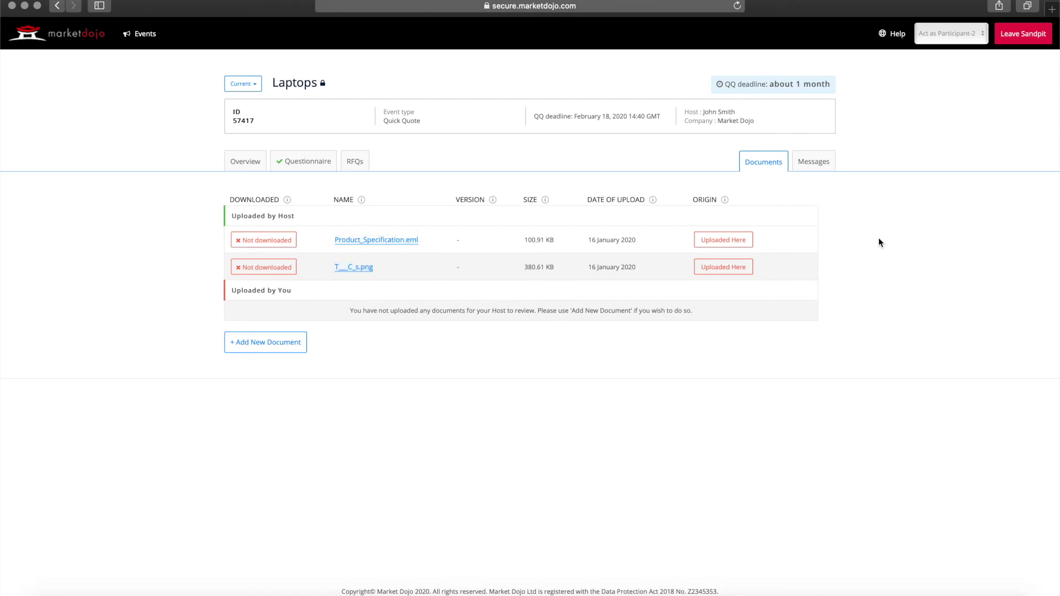
Switch the Act as role from participant to Host.
click(962, 33)
click(957, 45)
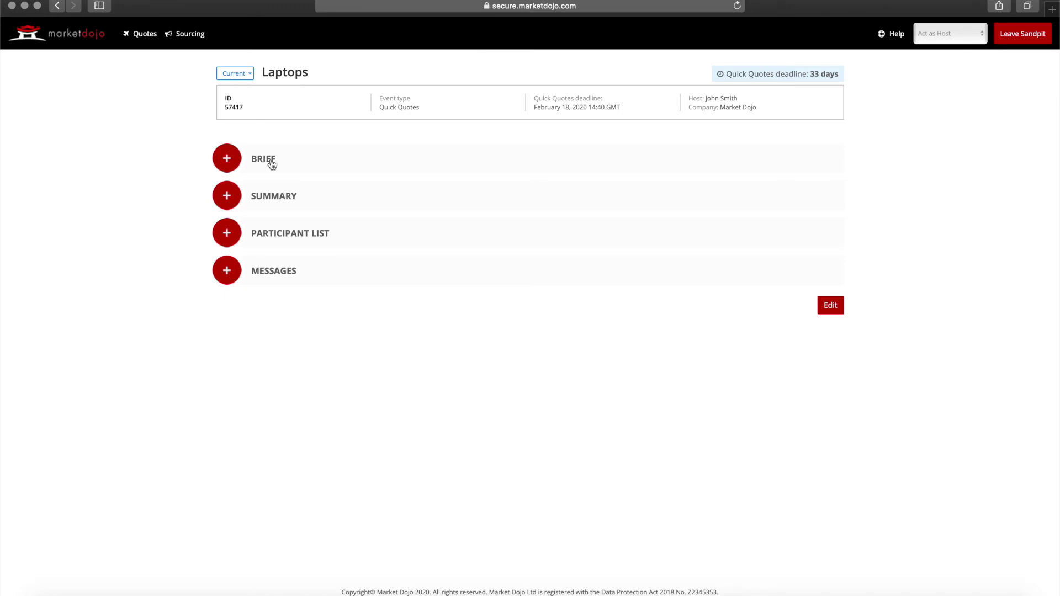
Check the Brief, Messages and Participant List, then show the Summary's £2,000.00 best bid from Participant-1.
click(272, 165)
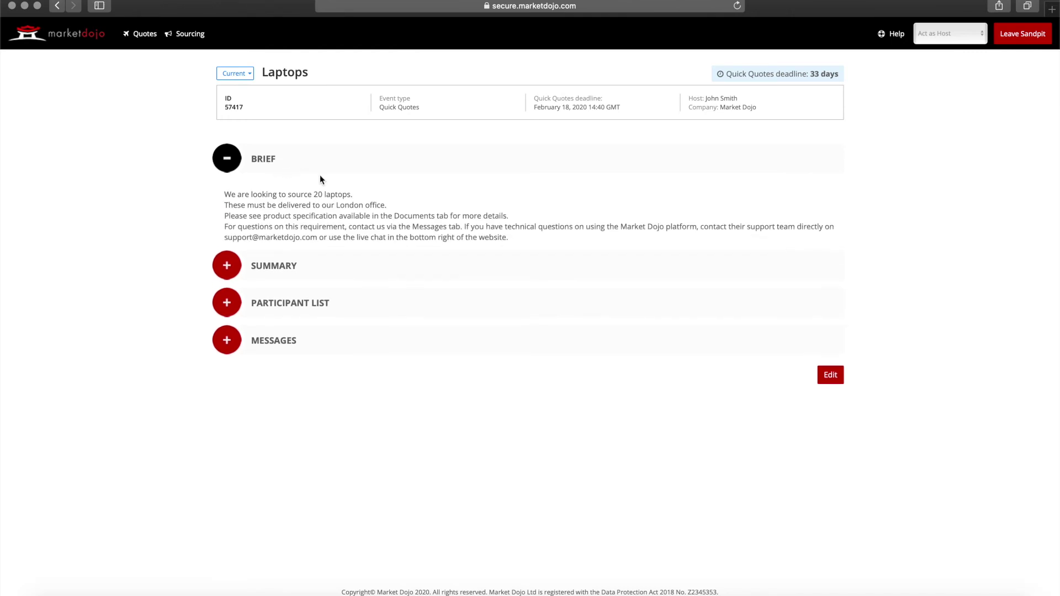
click(272, 160)
click(292, 271)
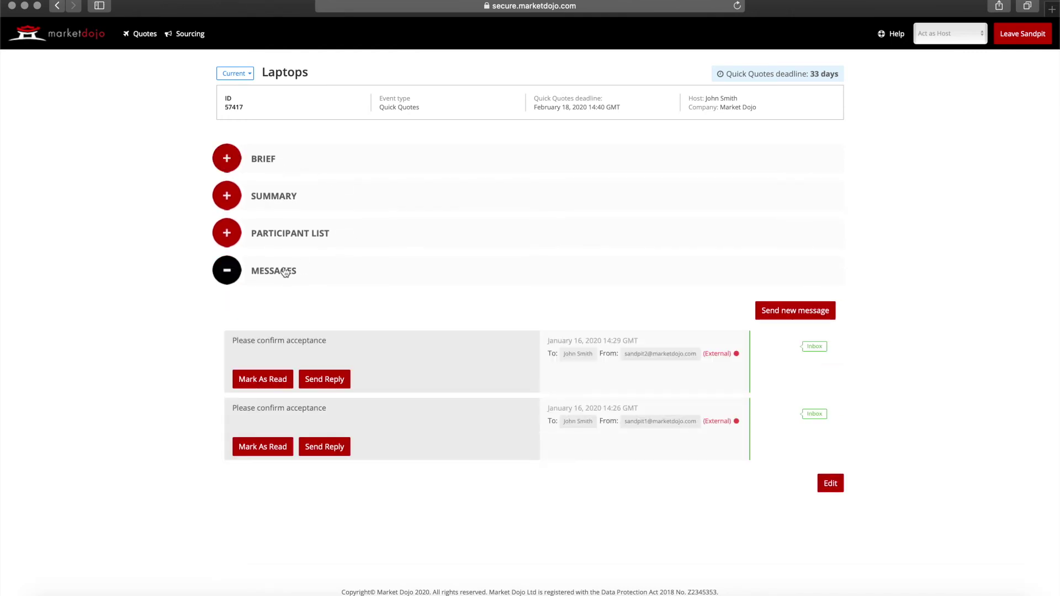
click(285, 272)
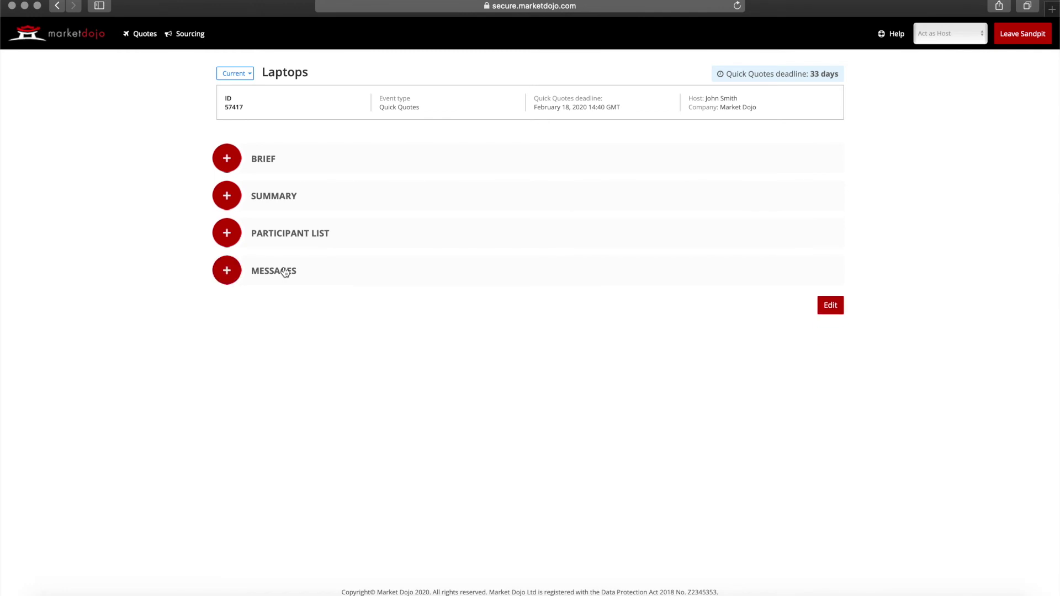
click(309, 239)
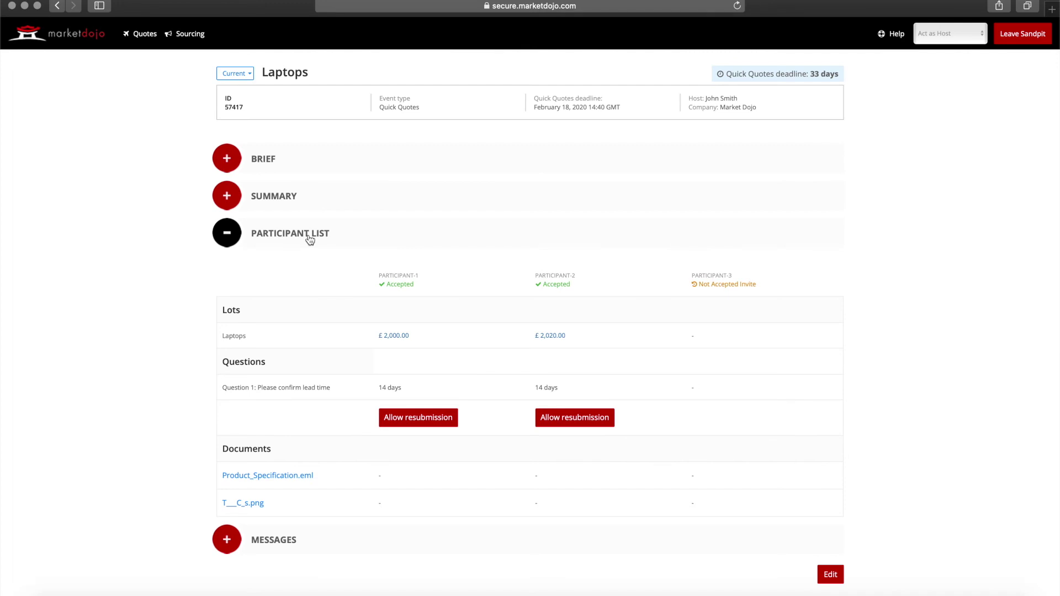
click(310, 240)
click(293, 202)
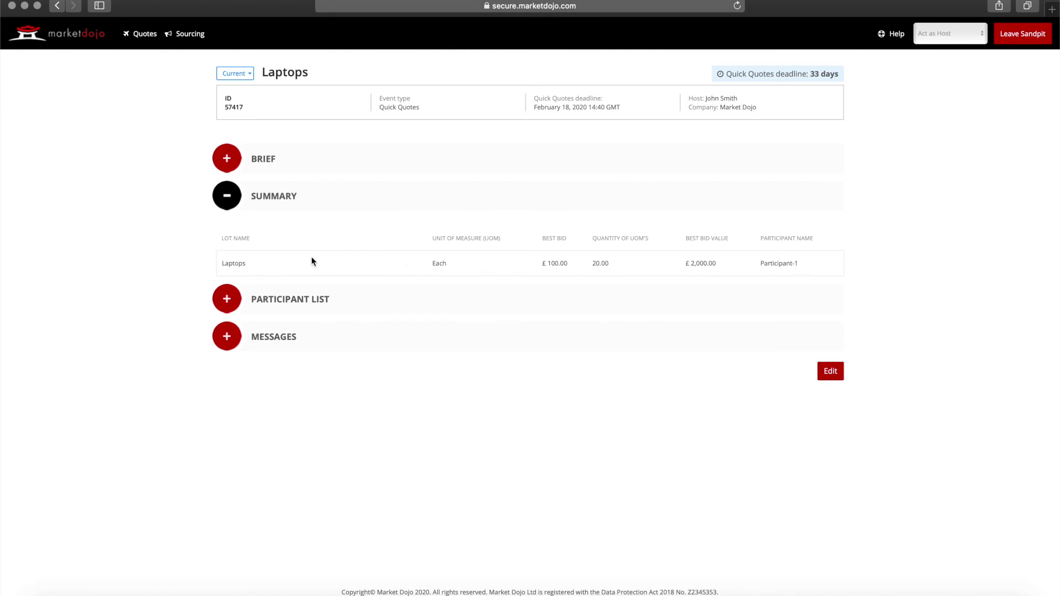
click(292, 301)
Look over the participants' bids and answers, then open Review Awarded Lots for the Laptops lot.
scroll(602, 393, down, 1)
scroll(602, 392, down, 3)
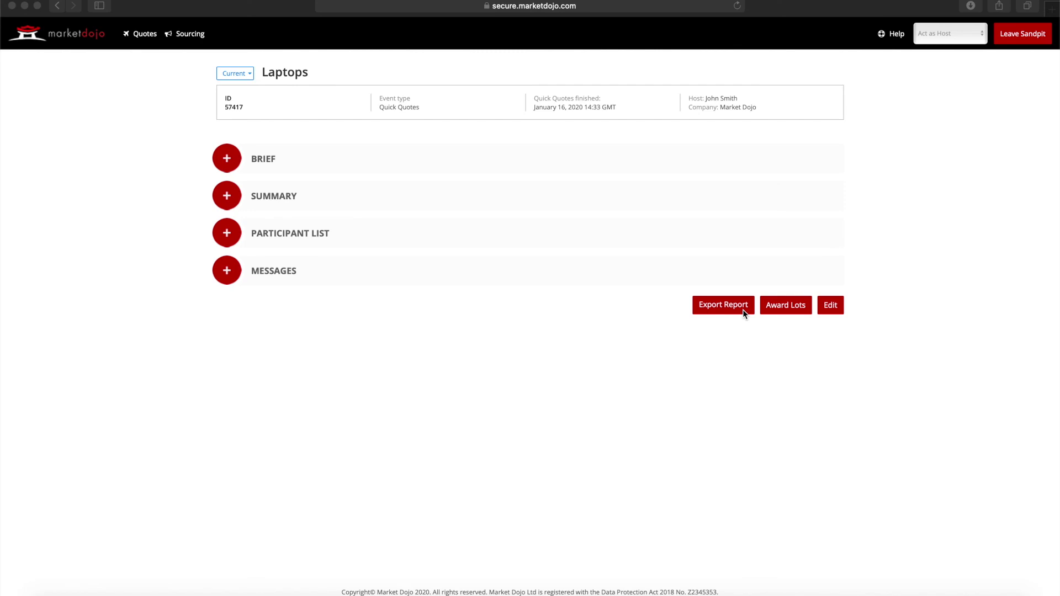
click(792, 315)
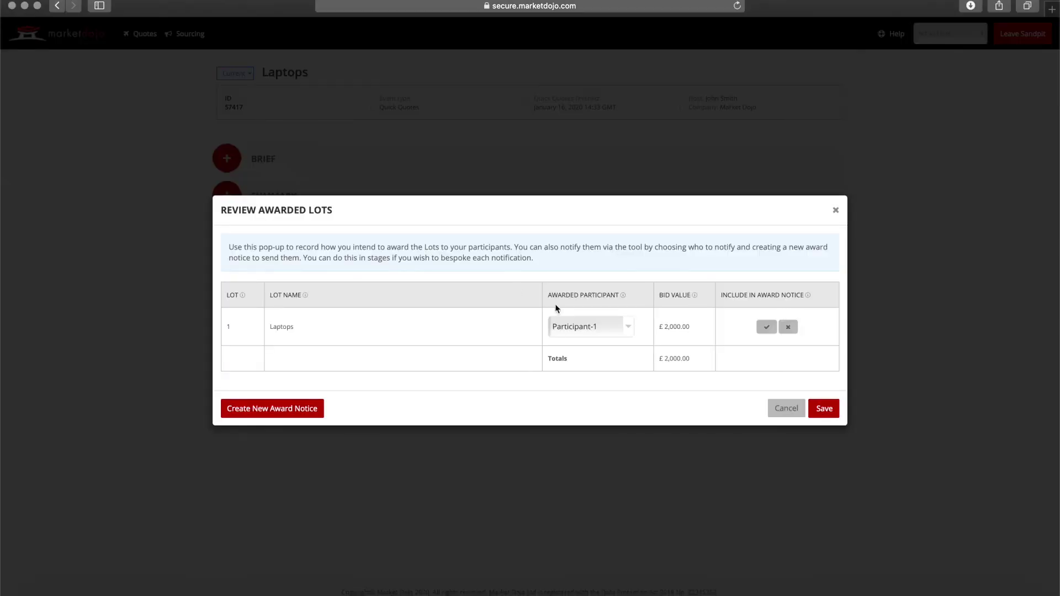
Award the Laptops lot to Participant-1 and include it in the award notice.
click(619, 327)
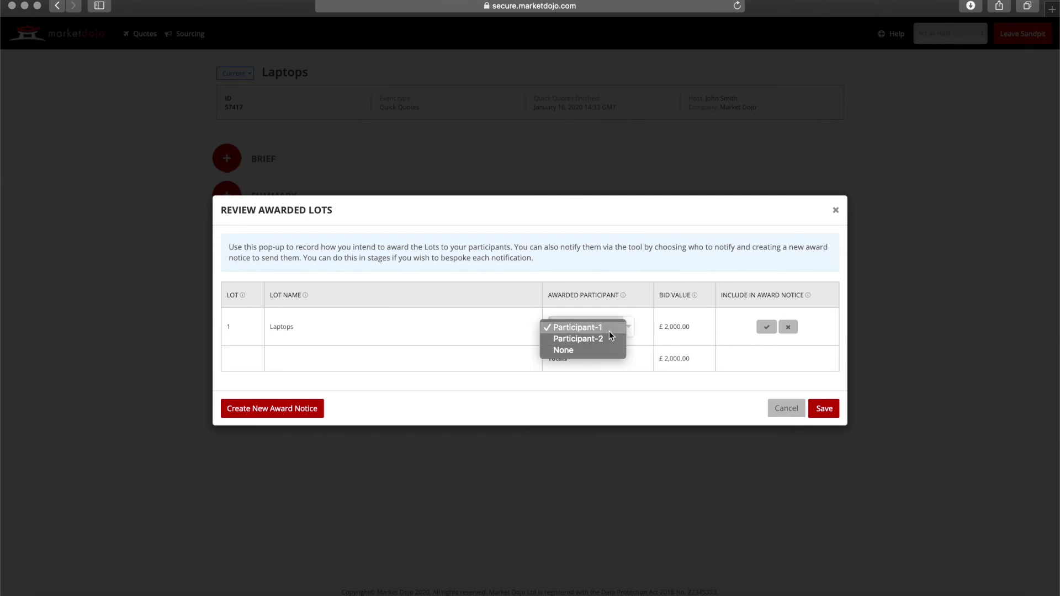
click(609, 330)
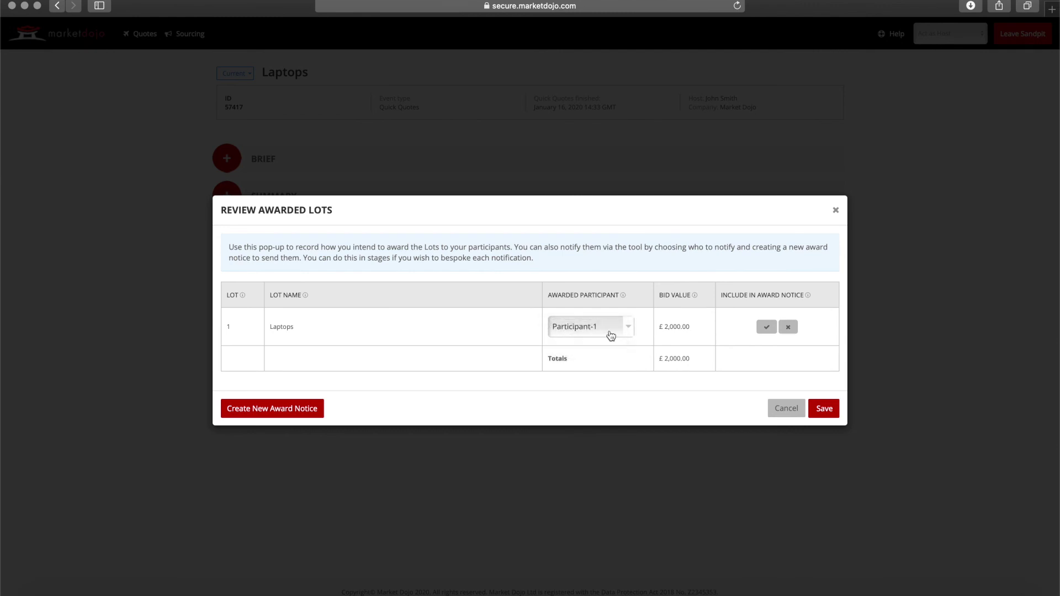
click(767, 328)
Send Participant-1 an award notice with the greeting changed to 'Hello,'.
click(298, 411)
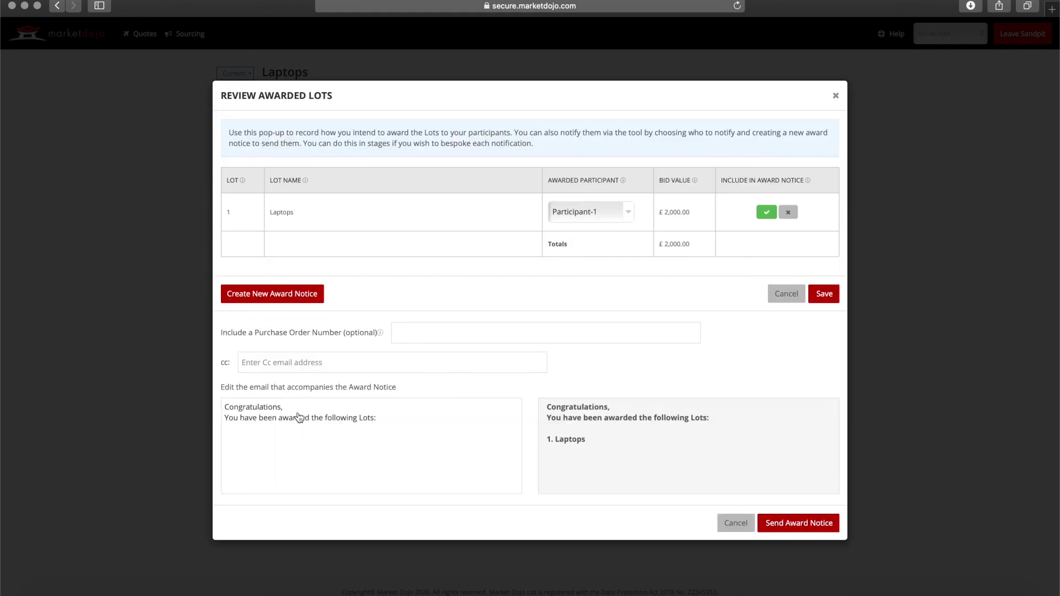
triple_click(229, 408)
text(Hello)
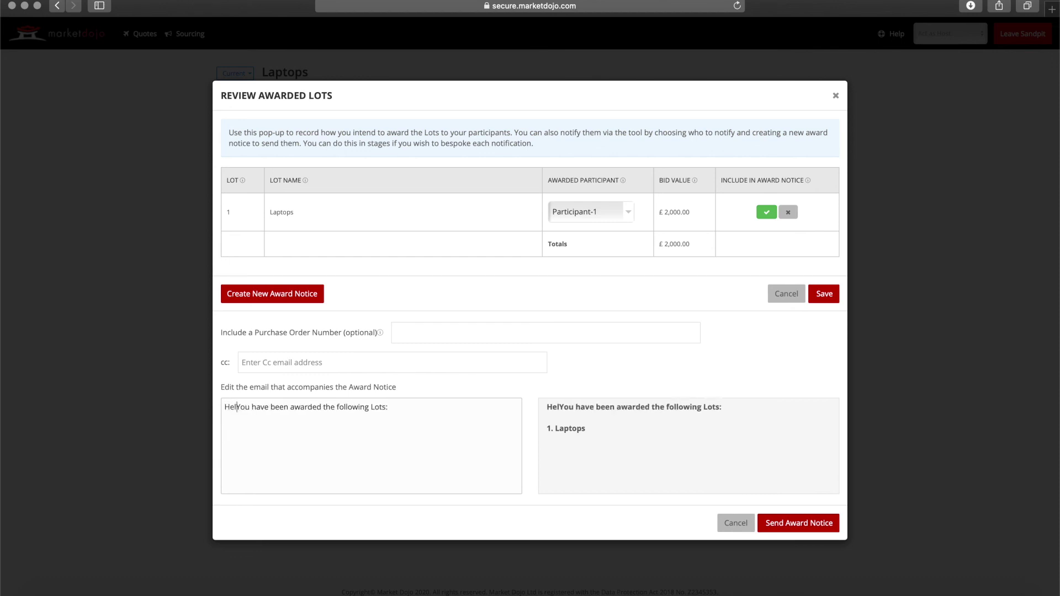
text(,)
key(Return)
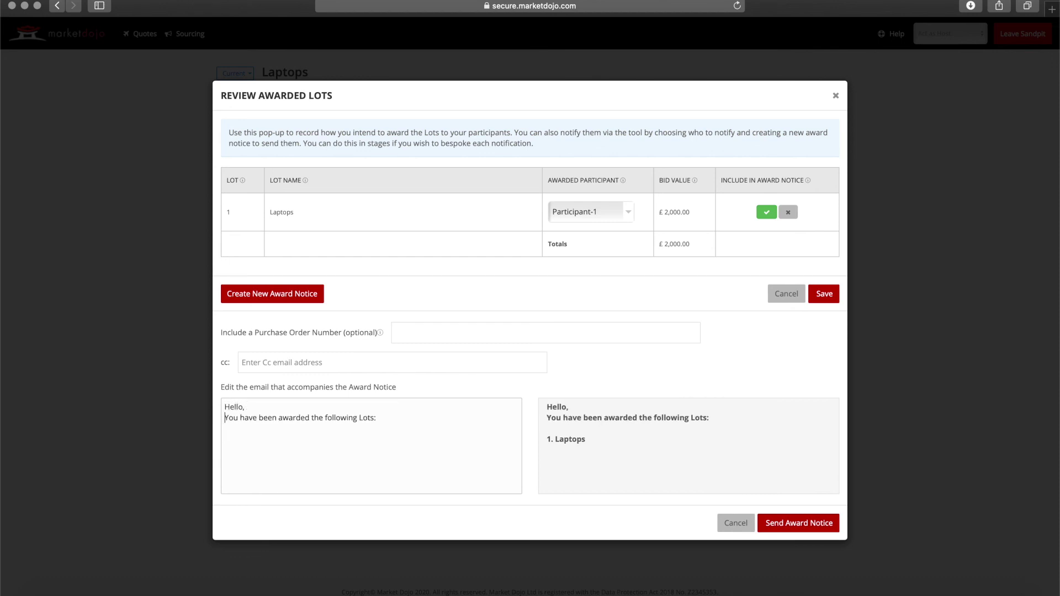
click(802, 525)
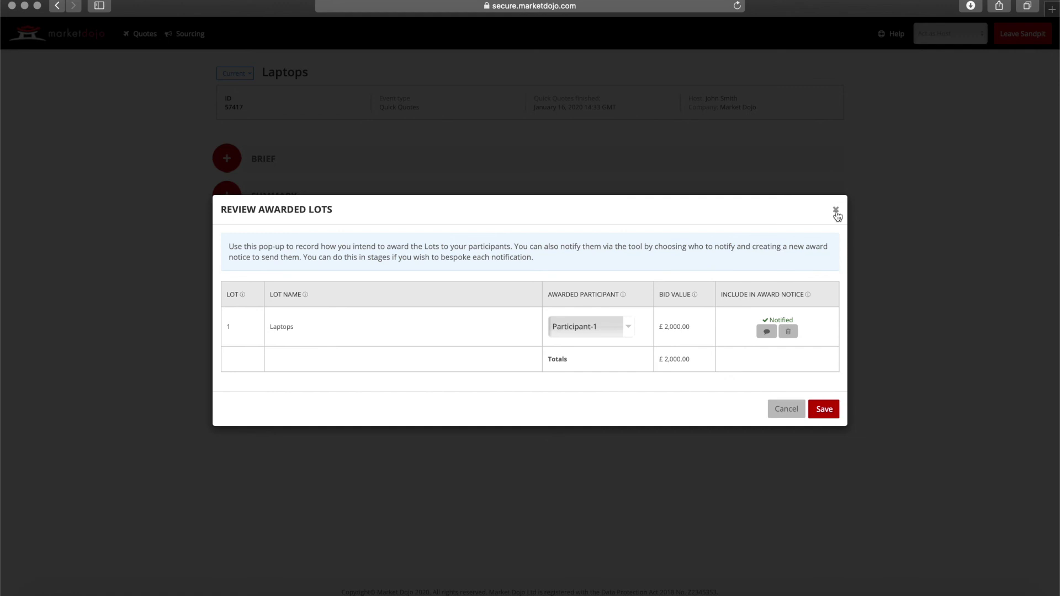
click(836, 211)
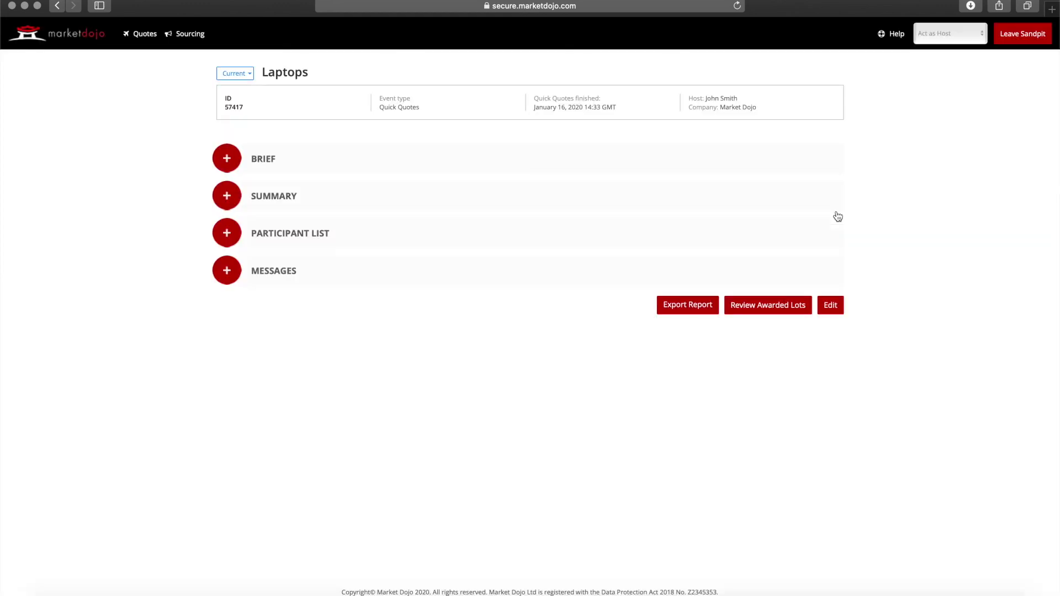